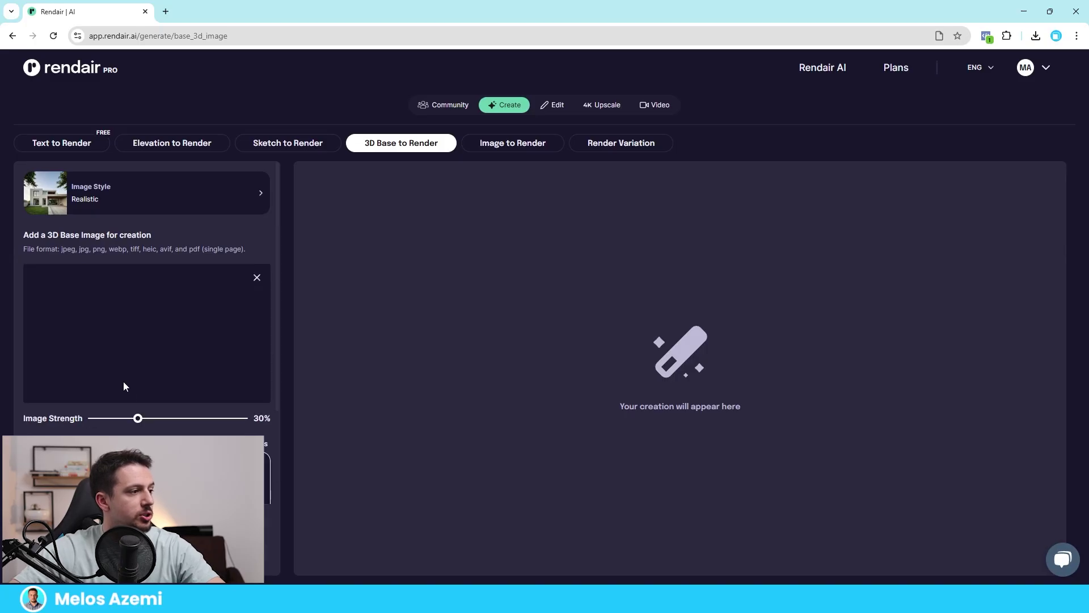
# Enter the scene prompt 'Contemporary, modern home with continental climate vegetation, sunset mood'
pyautogui.scroll(-1, 73, 415)
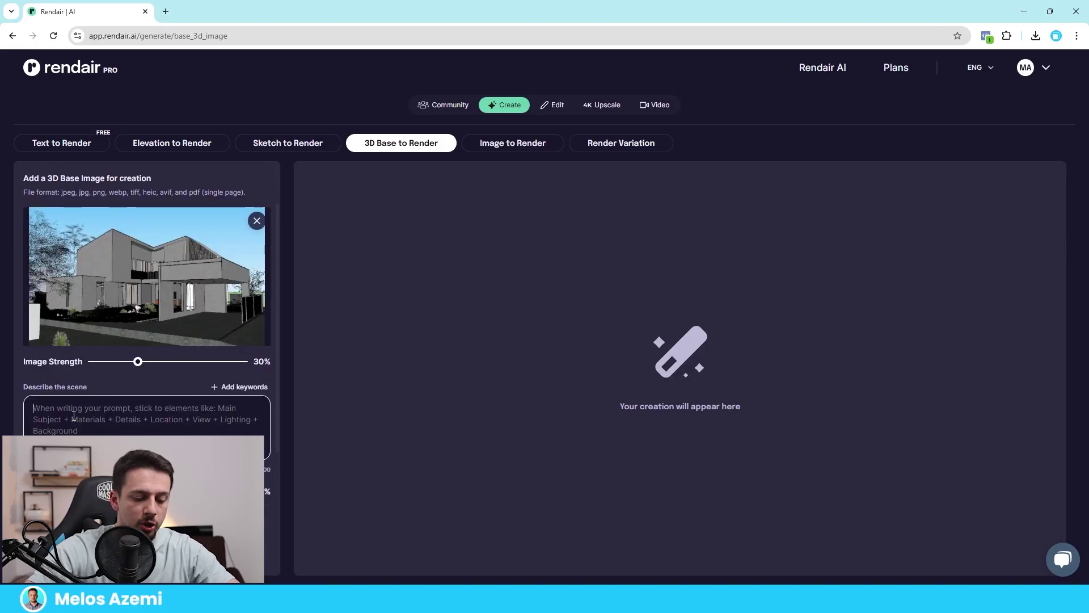
pyautogui.write('Contemporary, m')
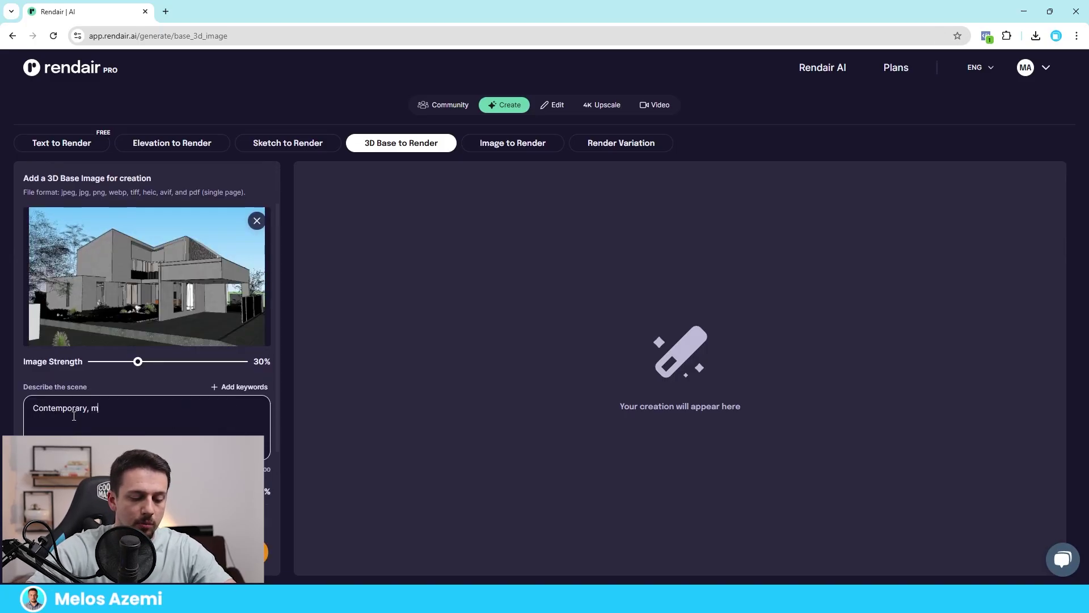
pyautogui.write('odern home with ')
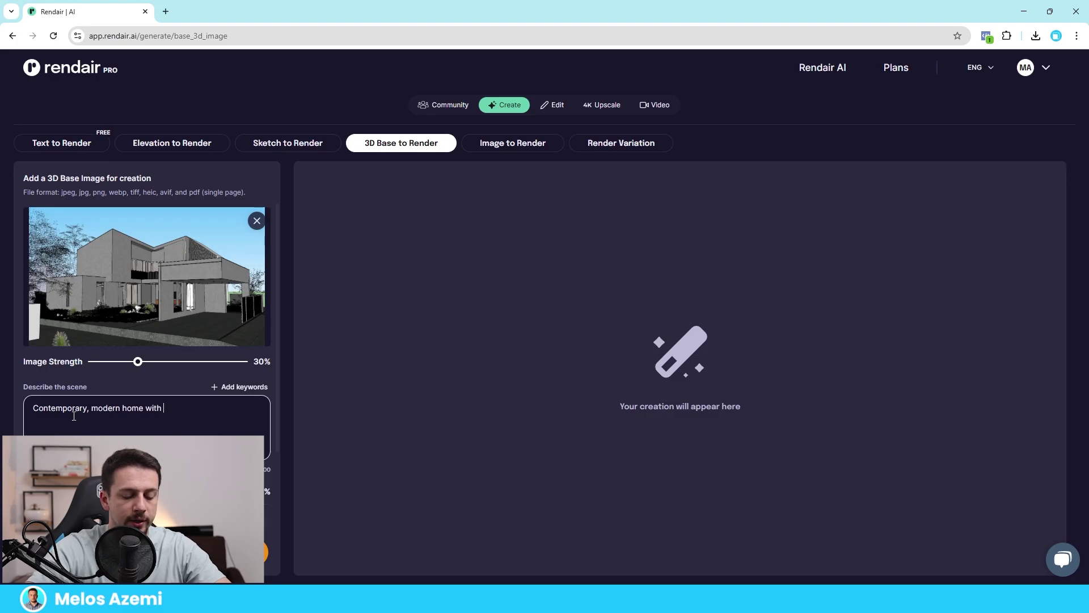
pyautogui.write('contine')
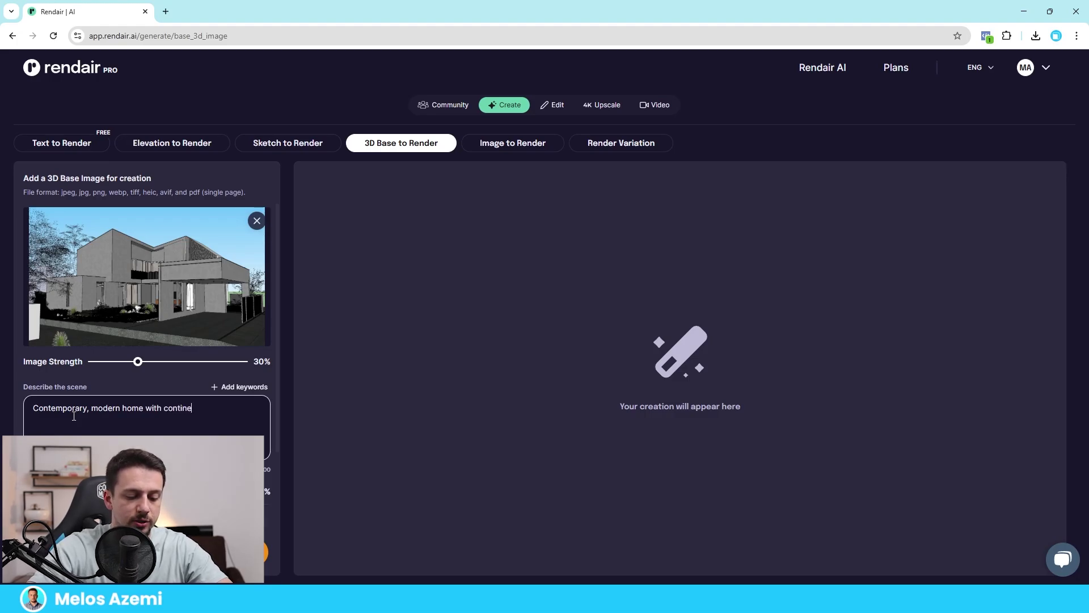
pyautogui.write('ntal climate ')
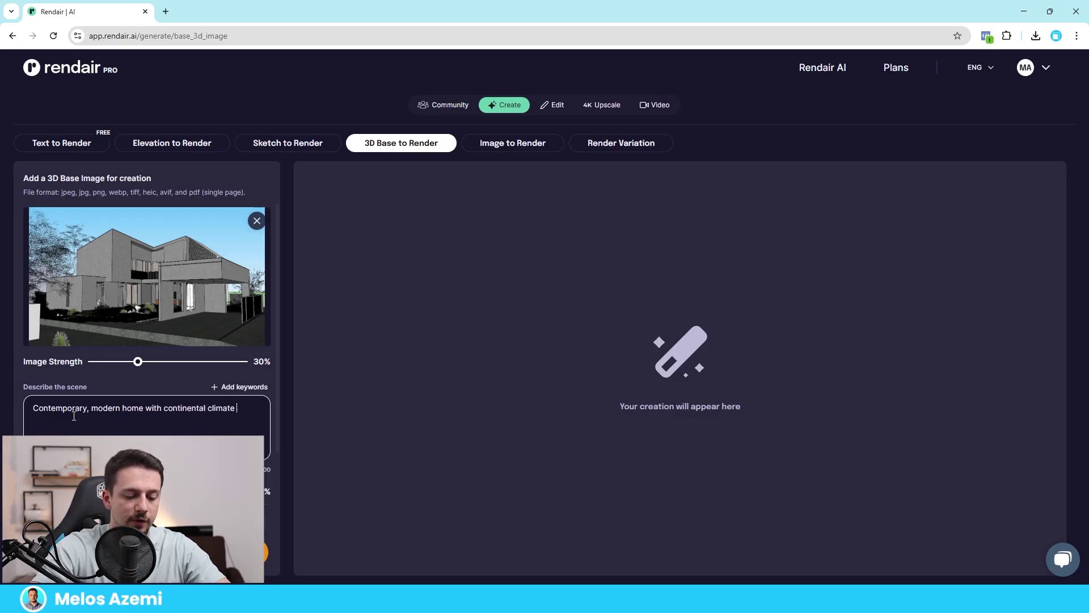
pyautogui.write('vegeta')
pyautogui.press('BackSpace')
pyautogui.write('etation, sunny')
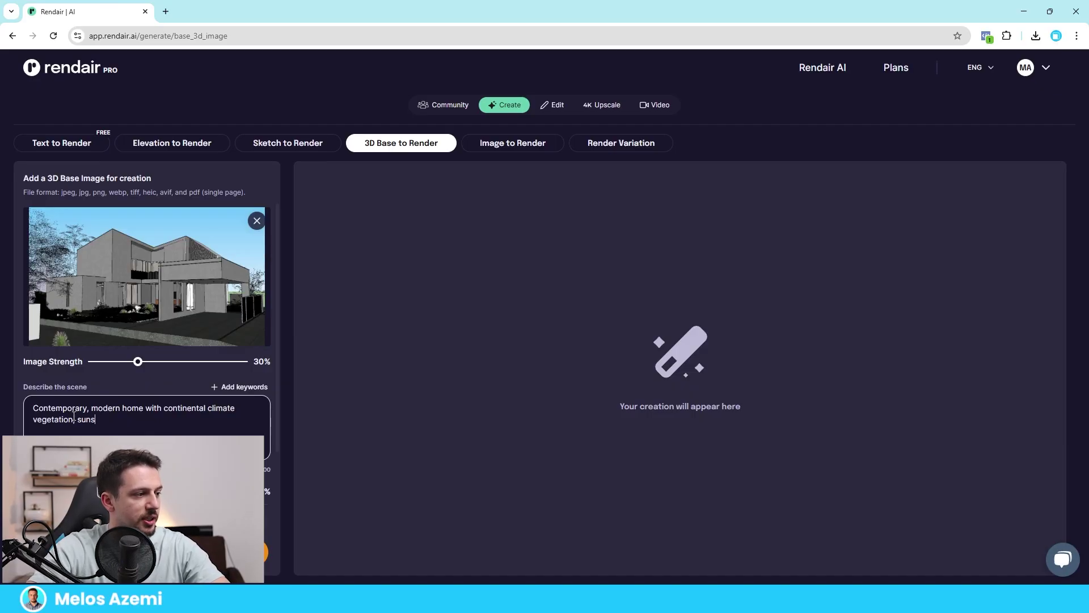
pyautogui.write('et mood')
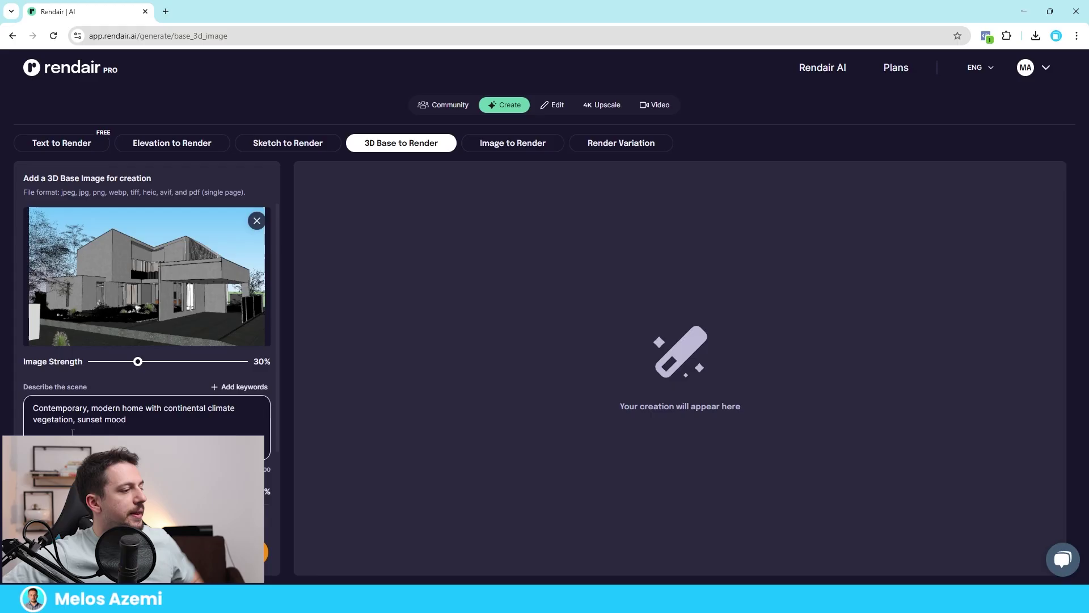
# Raise Image Strength to 71% and review the Creativity and Optional Add-ons settings
pyautogui.scroll(-2, 113, 409)
pyautogui.scroll(2, 181, 380)
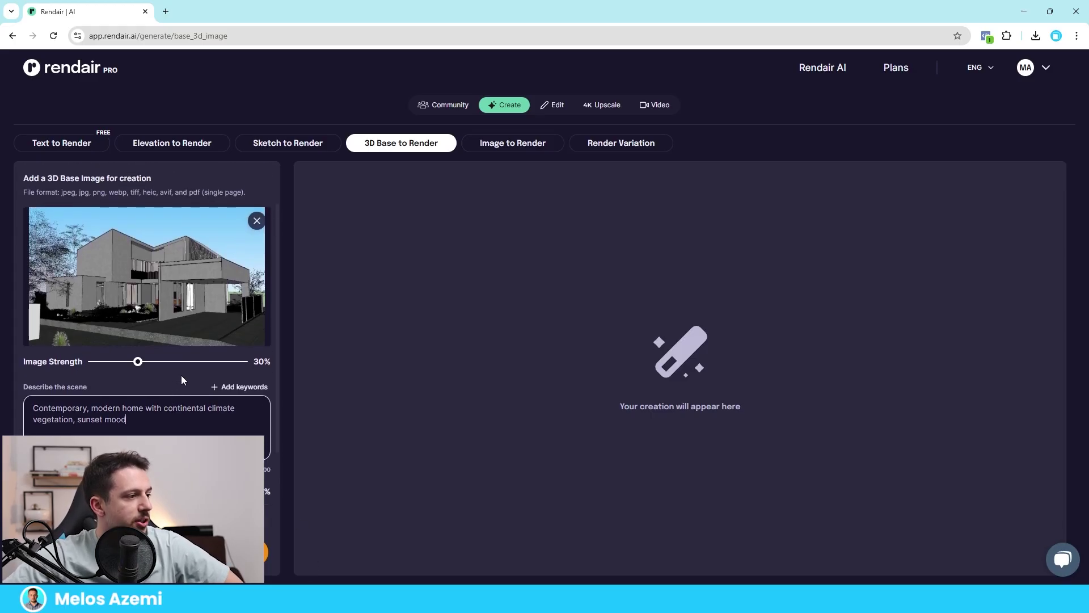
pyautogui.click(153, 363)
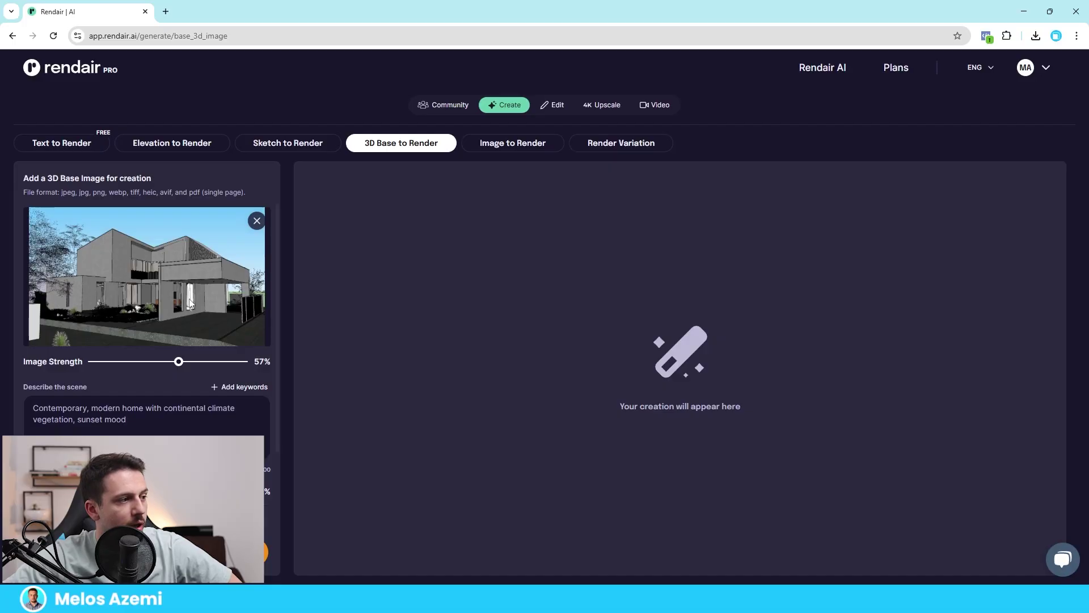
pyautogui.scroll(-1, 201, 370)
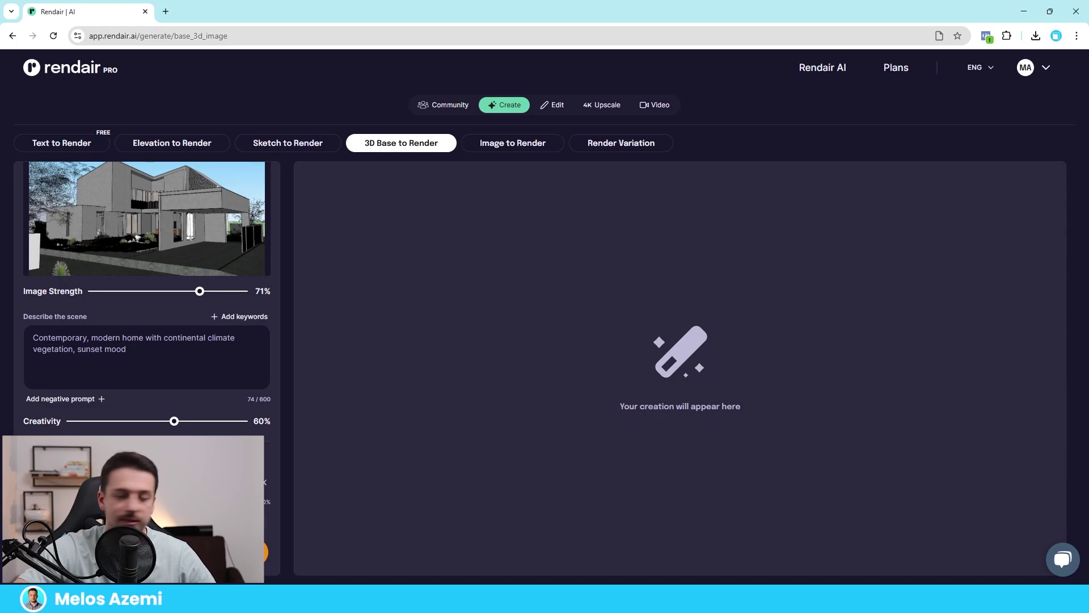
pyautogui.scroll(-1, 146, 284)
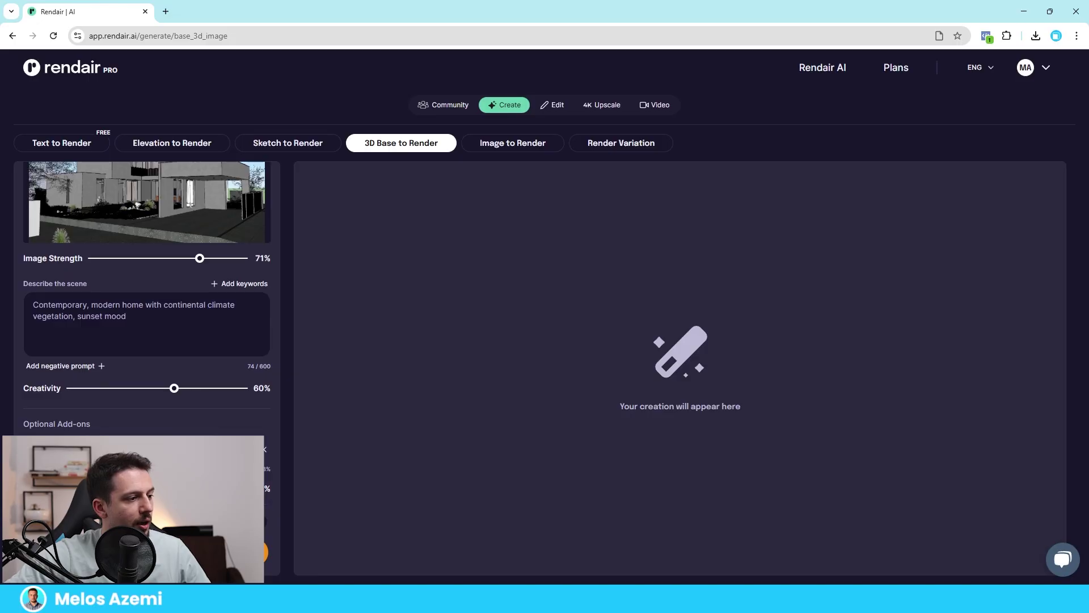
pyautogui.scroll(-2, 160, 415)
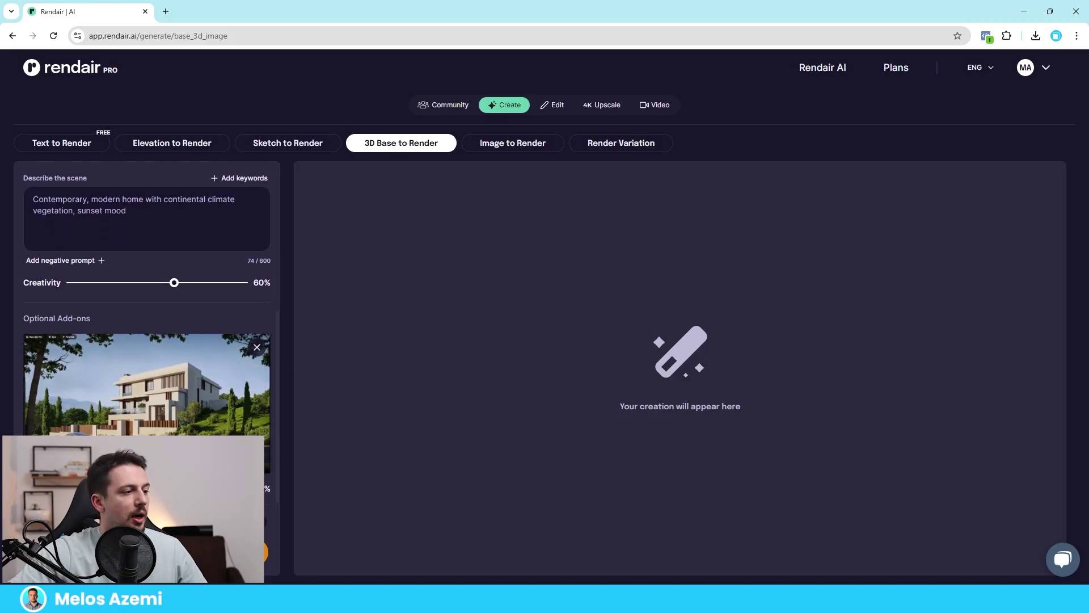
pyautogui.scroll(5, 212, 404)
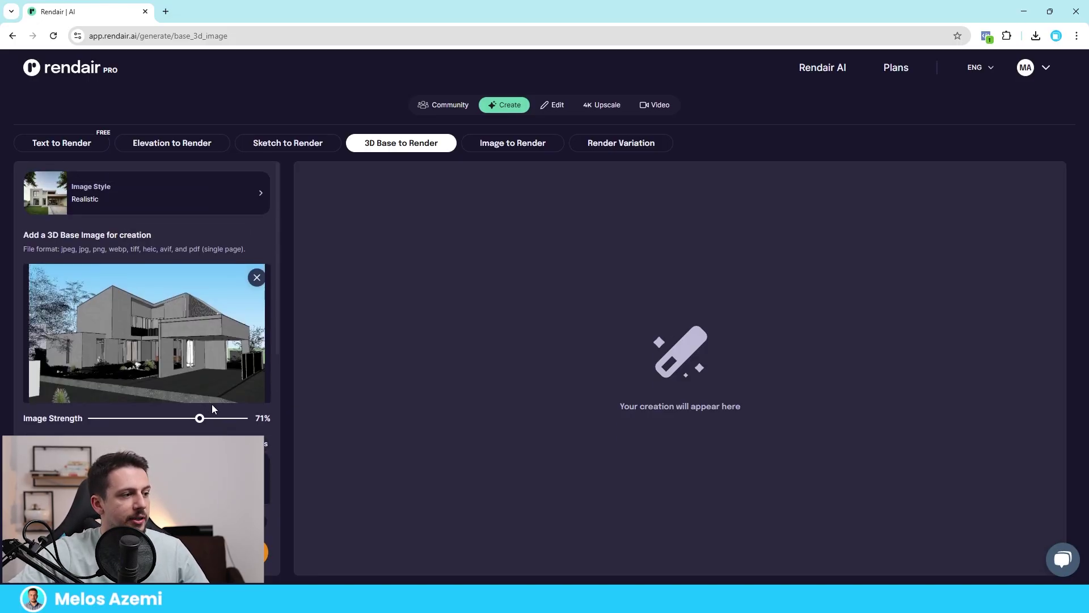
pyautogui.scroll(-5, 212, 404)
# Generate the house render, then compare variations full-screen, ending on the concrete-and-wood version
pyautogui.click(147, 553)
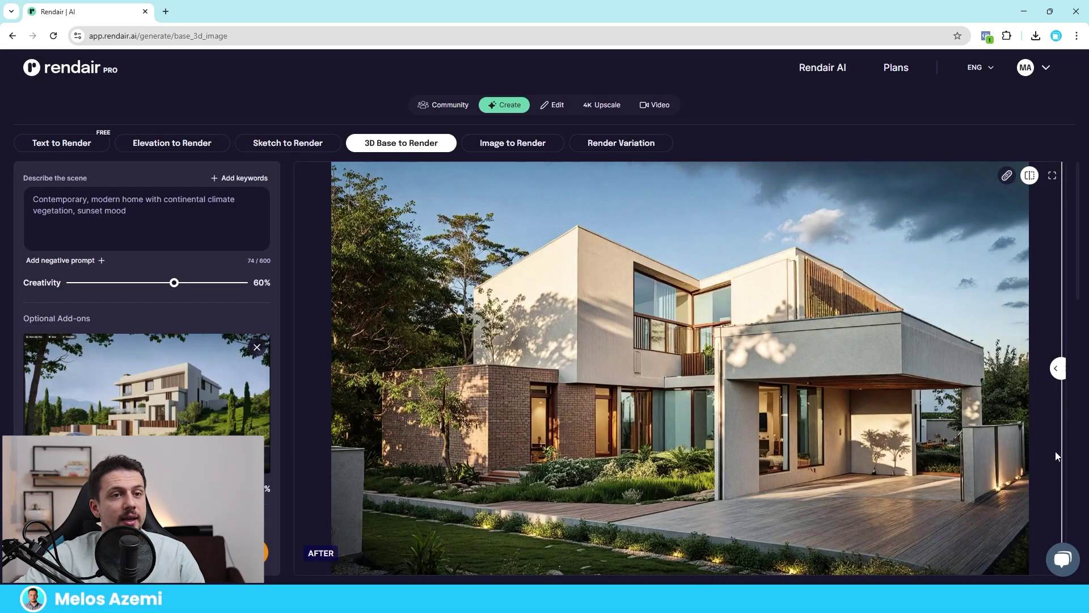
pyautogui.click(1053, 181)
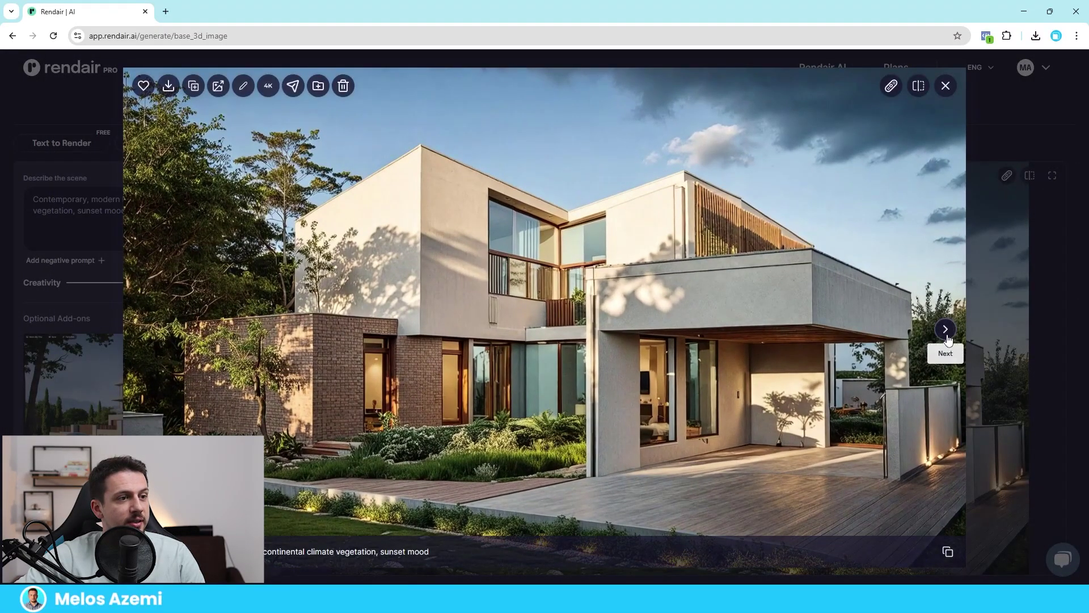
pyautogui.click(946, 331)
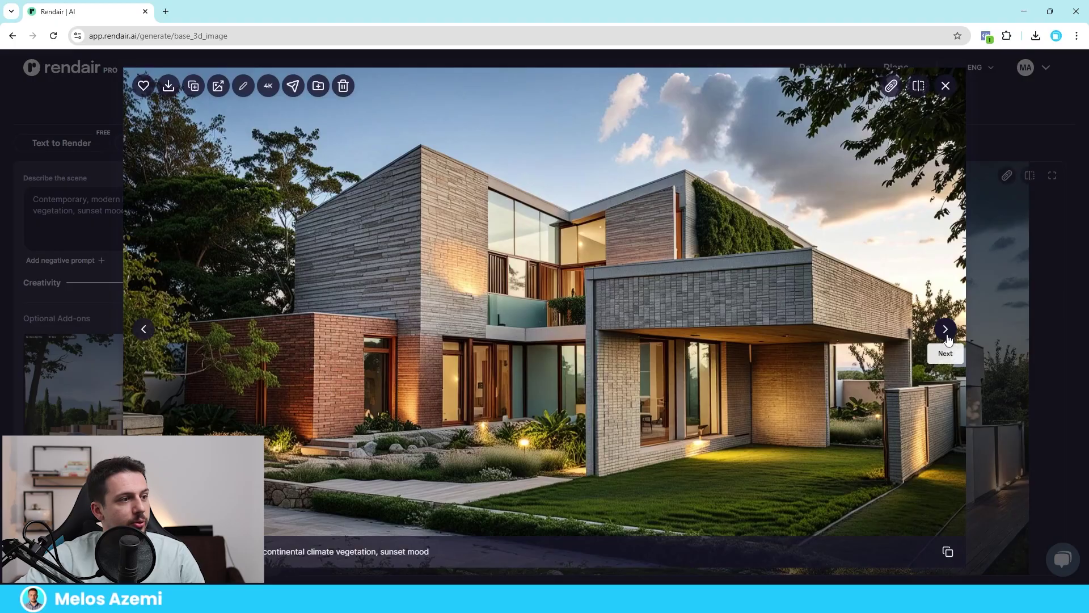
pyautogui.click(946, 331)
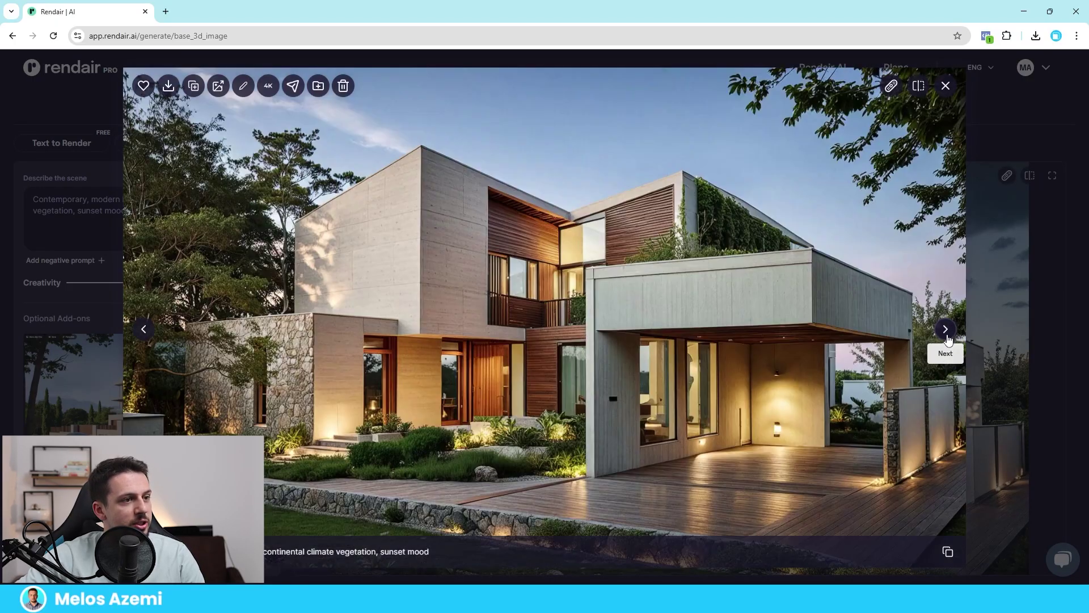
pyautogui.click(946, 330)
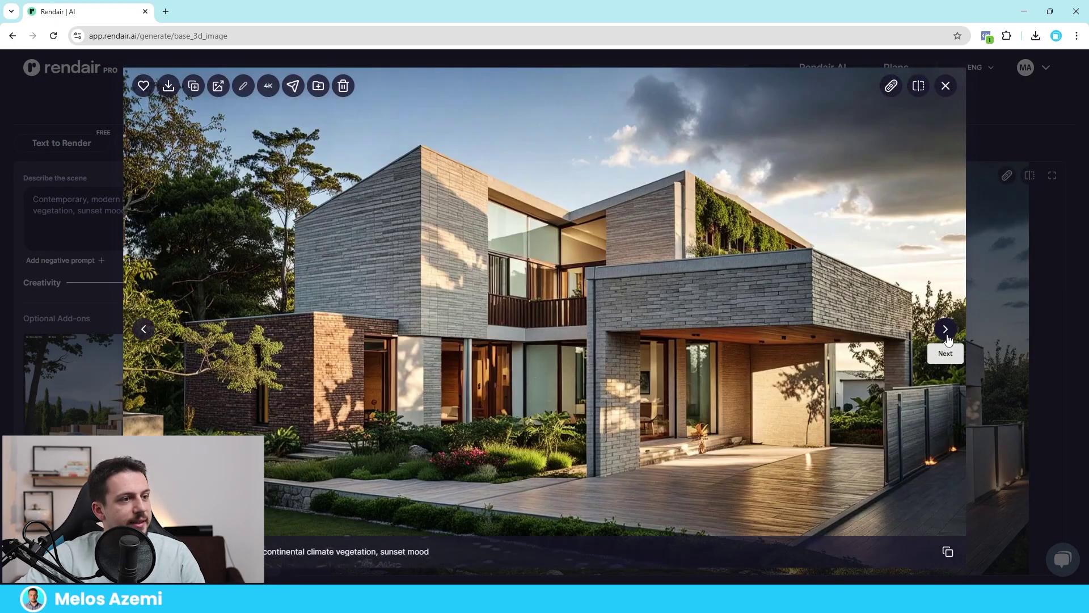
pyautogui.click(145, 334)
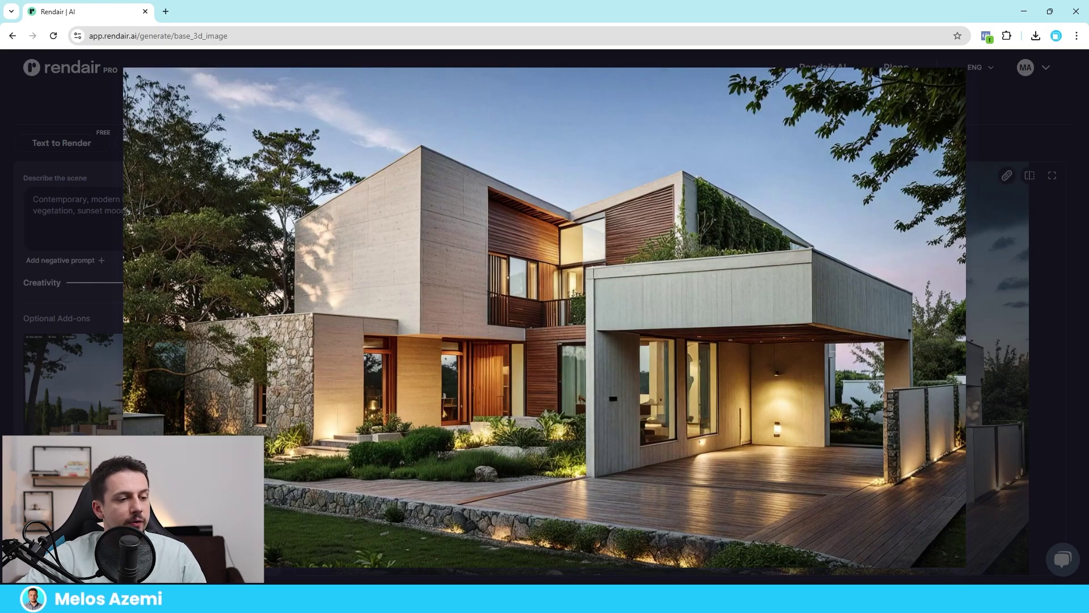
pyautogui.moveTo(188, 88)
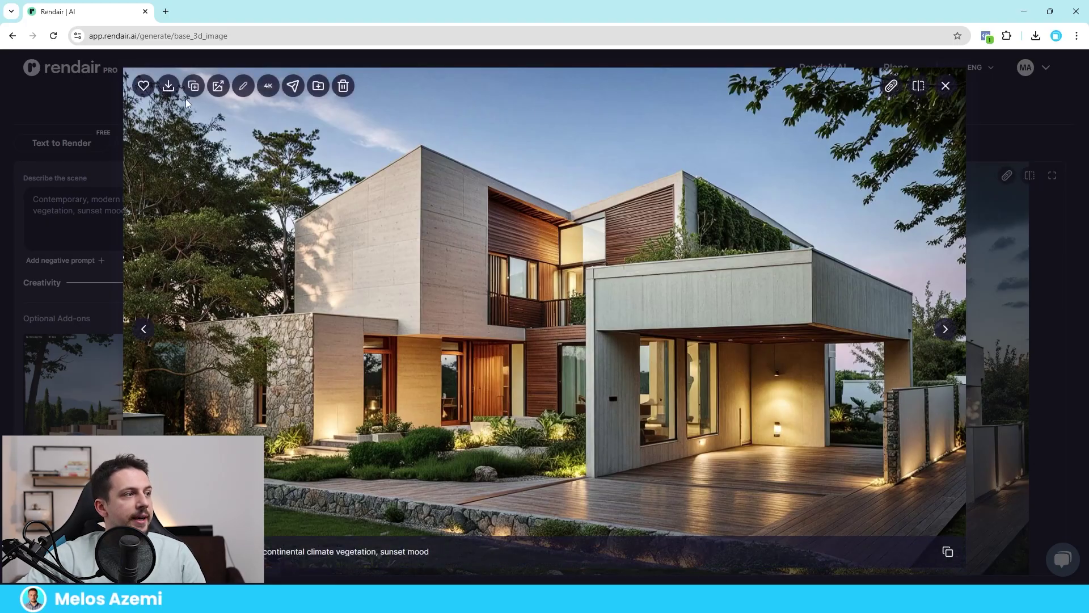
# Load the concrete-and-wood render as the base image in Select and Modify
pyautogui.click(243, 86)
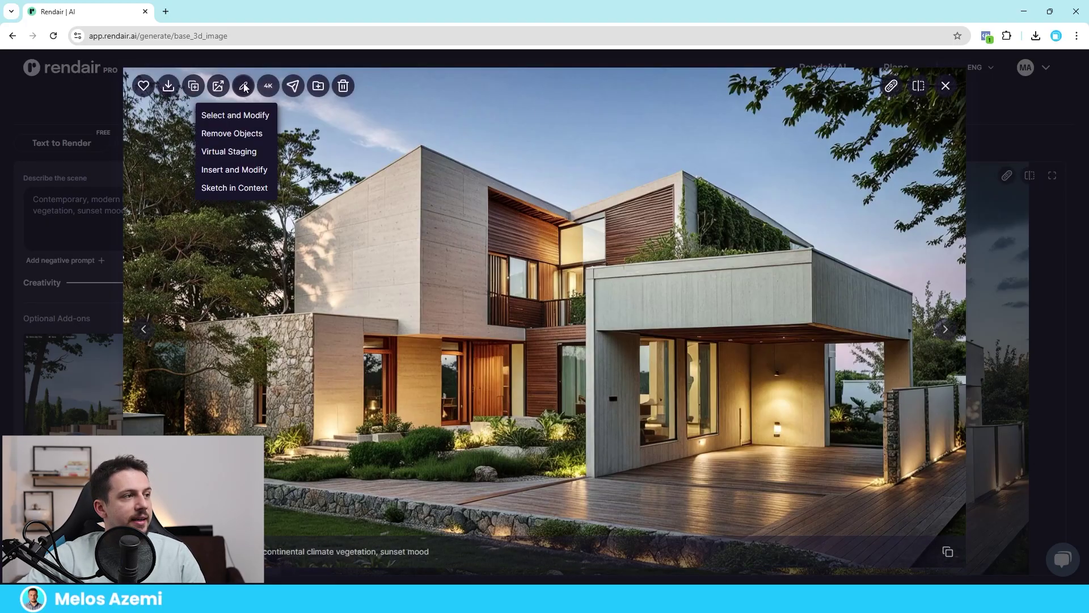
pyautogui.click(239, 116)
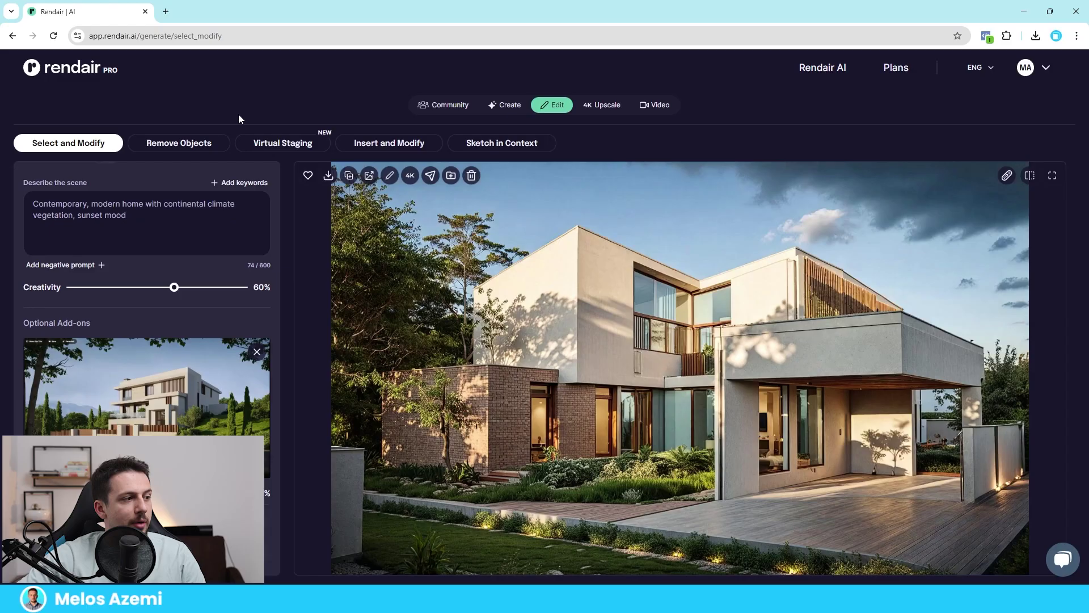
pyautogui.scroll(5, 153, 318)
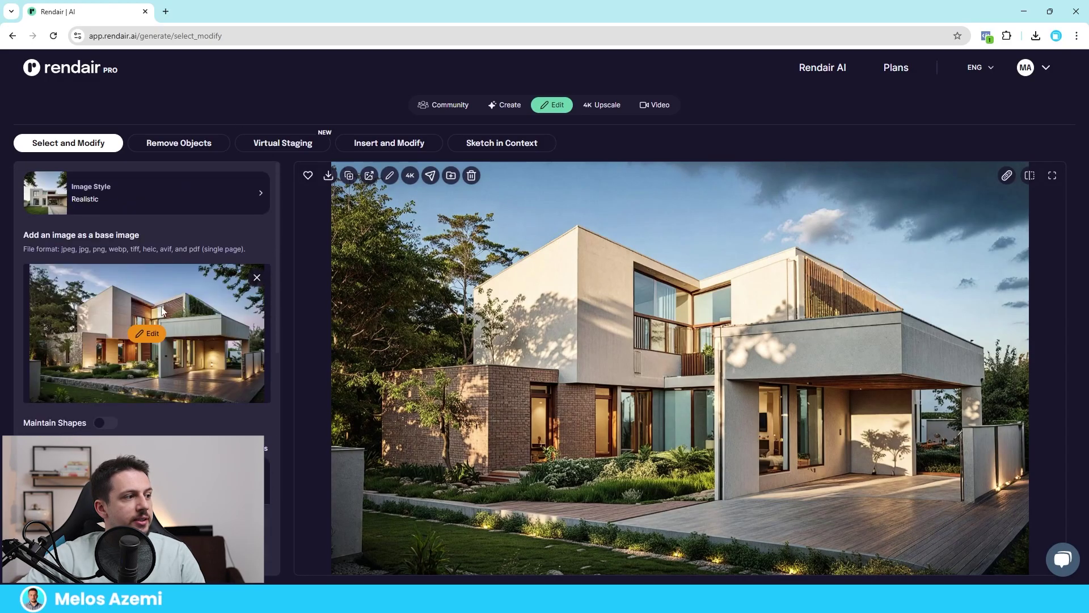
pyautogui.click(148, 333)
# Outline the wooden deck in front of the carport with the lasso and confirm the mask
pyautogui.click(250, 241)
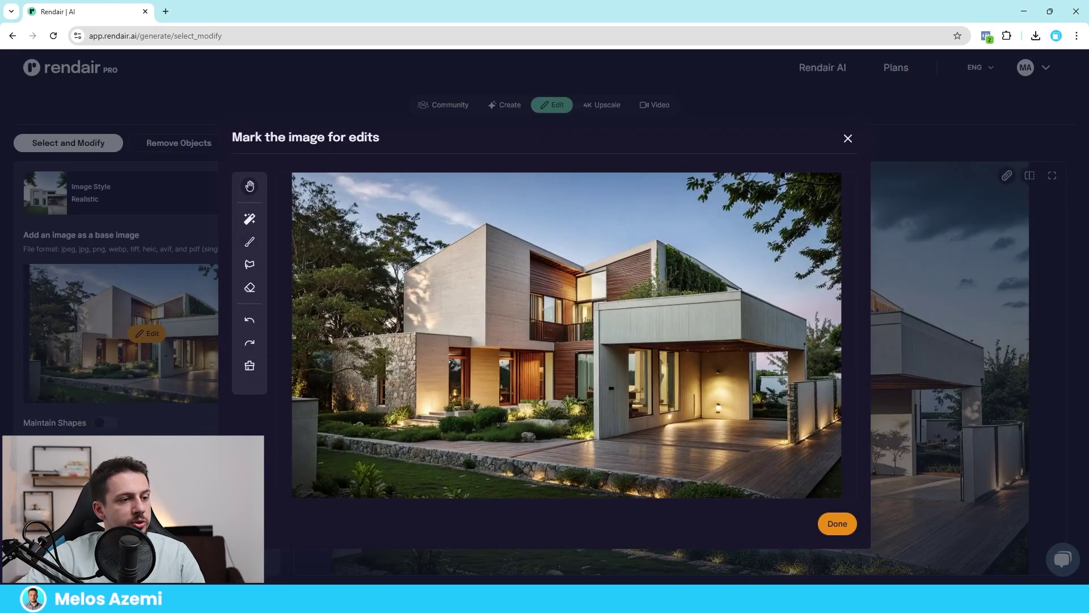
pyautogui.click(250, 264)
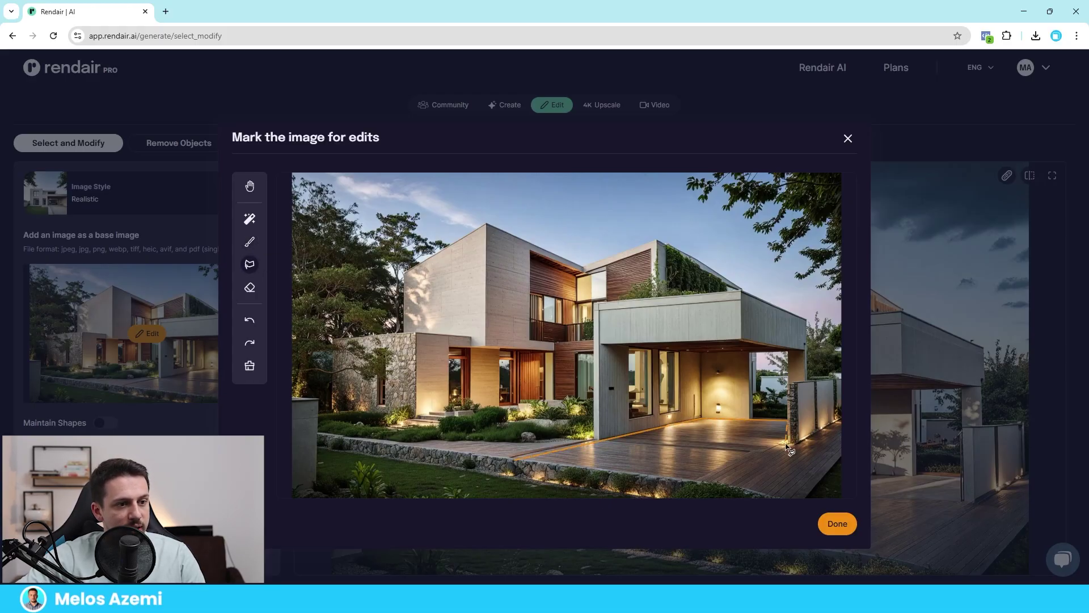
pyautogui.moveTo(792, 444); pyautogui.dragTo(839, 457)
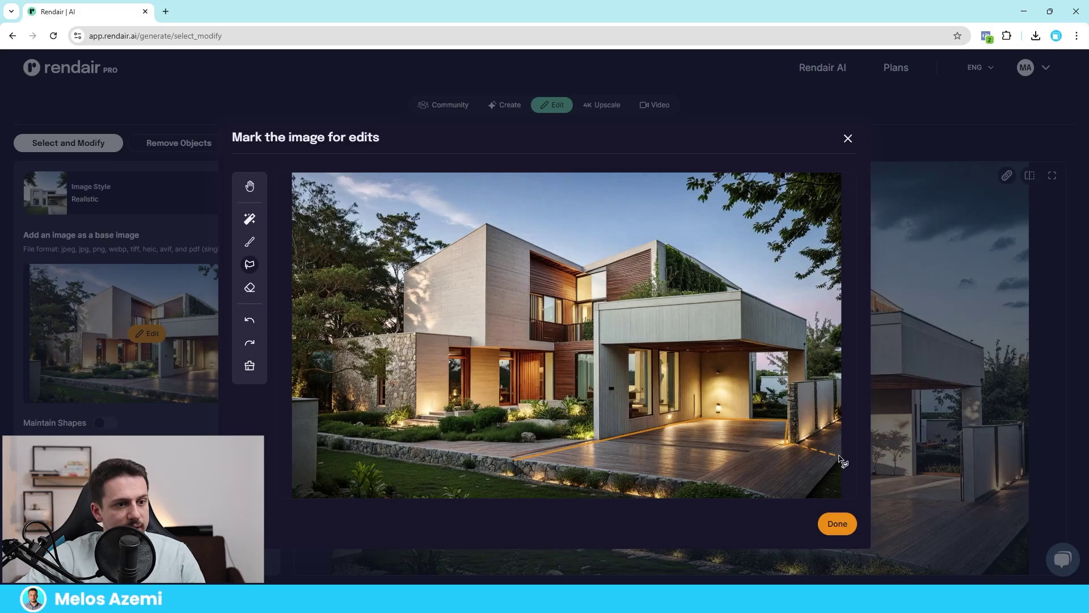
pyautogui.moveTo(842, 498); pyautogui.dragTo(841, 499)
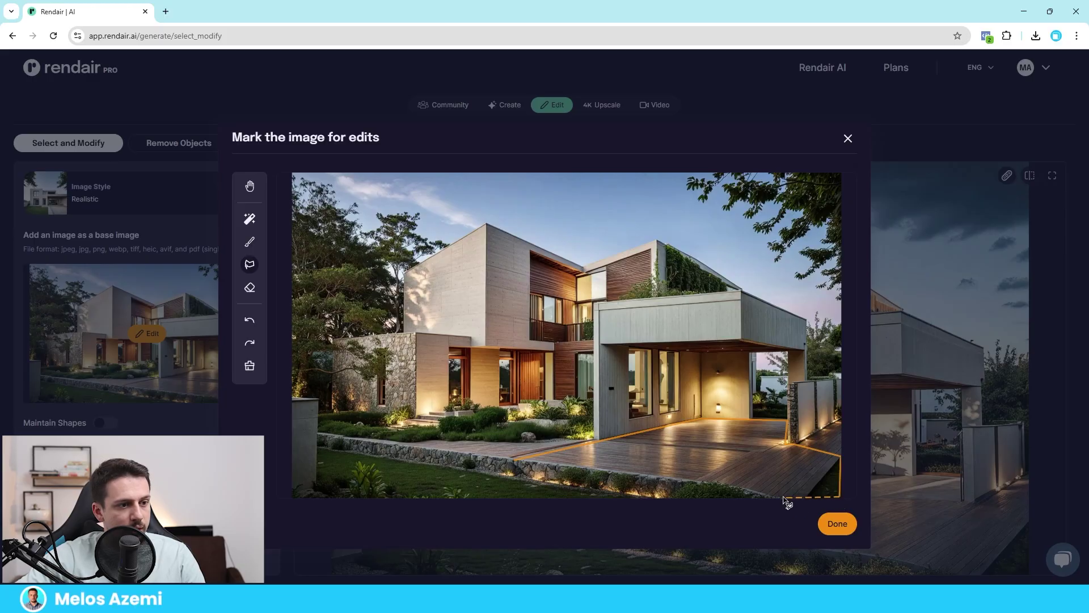
pyautogui.moveTo(787, 503); pyautogui.dragTo(694, 489)
pyautogui.moveTo(515, 464); pyautogui.dragTo(512, 459)
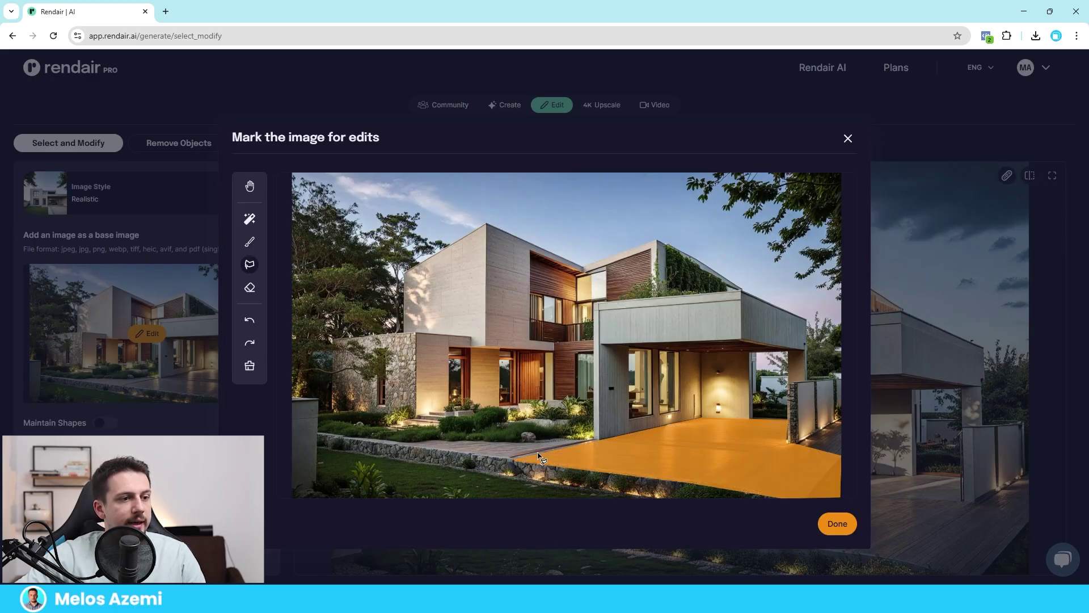
pyautogui.click(831, 523)
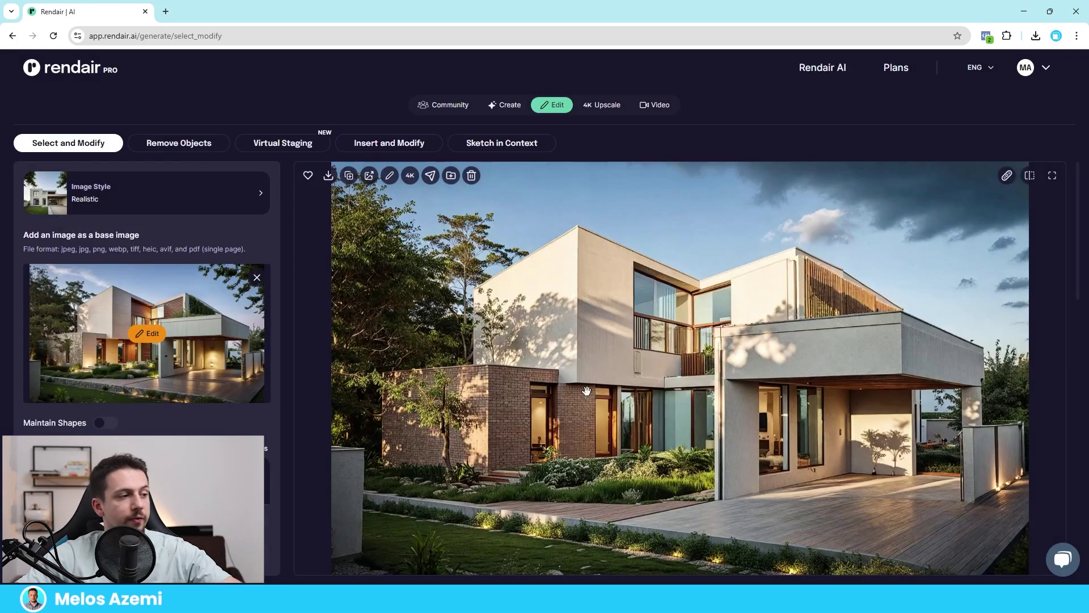
# Replace the scene description with 'pavement, driveway, asphalt', keeping creativity at 60%
pyautogui.scroll(-2, 147, 340)
pyautogui.tripleClick(80, 362)
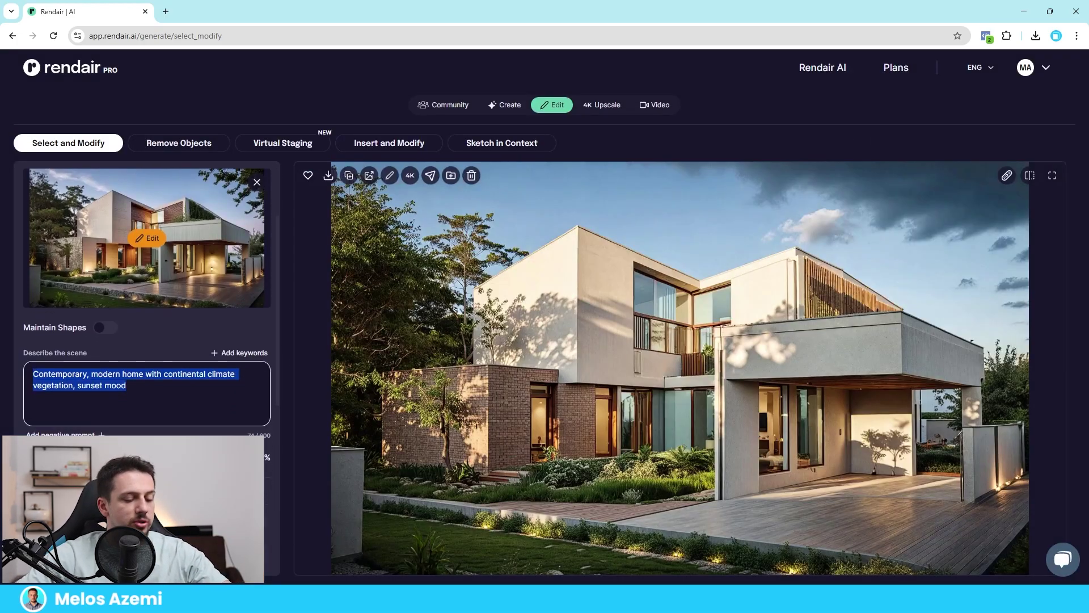
pyautogui.write('pavement')
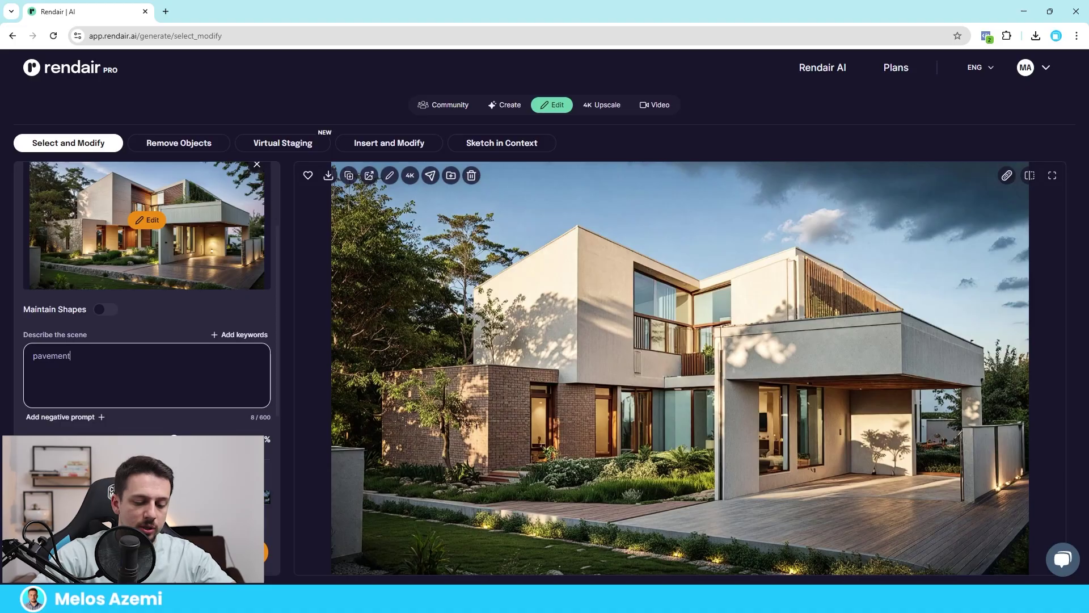
pyautogui.write(', driveway')
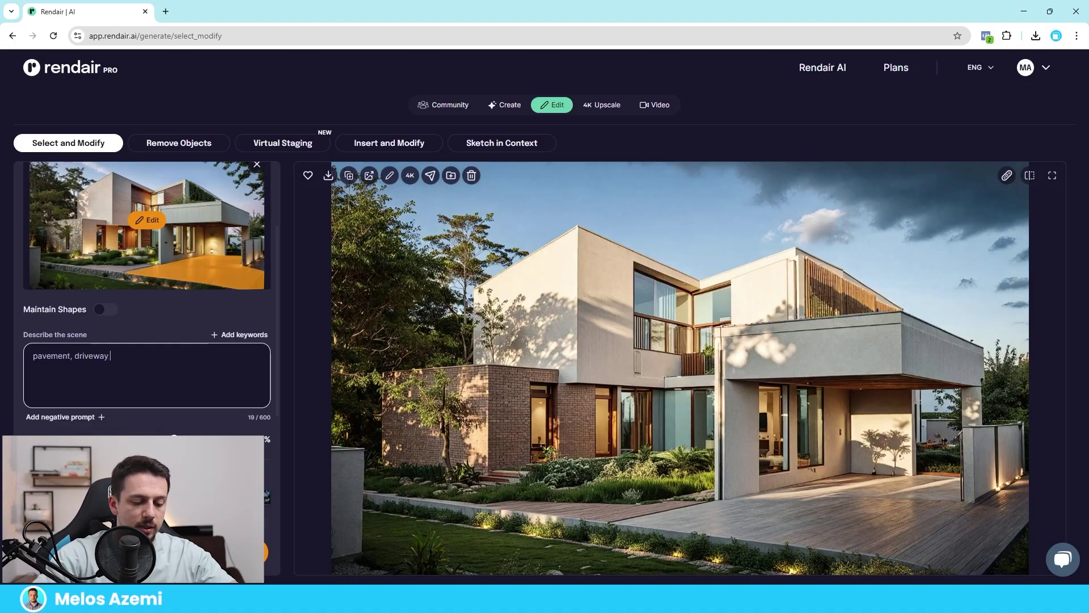
pyautogui.press('BackSpace')
pyautogui.write(', as')
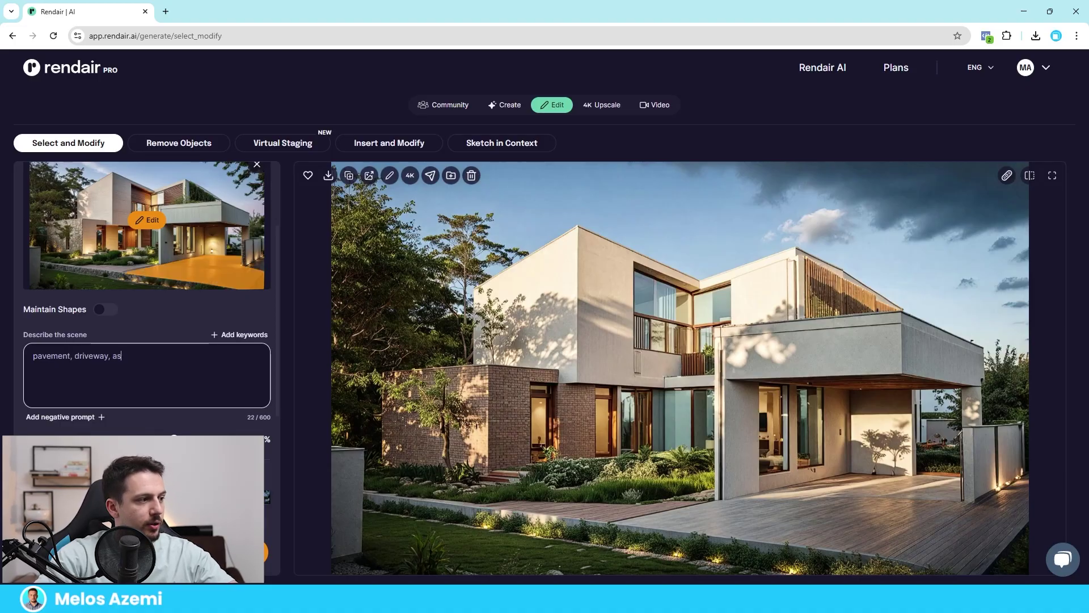
pyautogui.write('phaly')
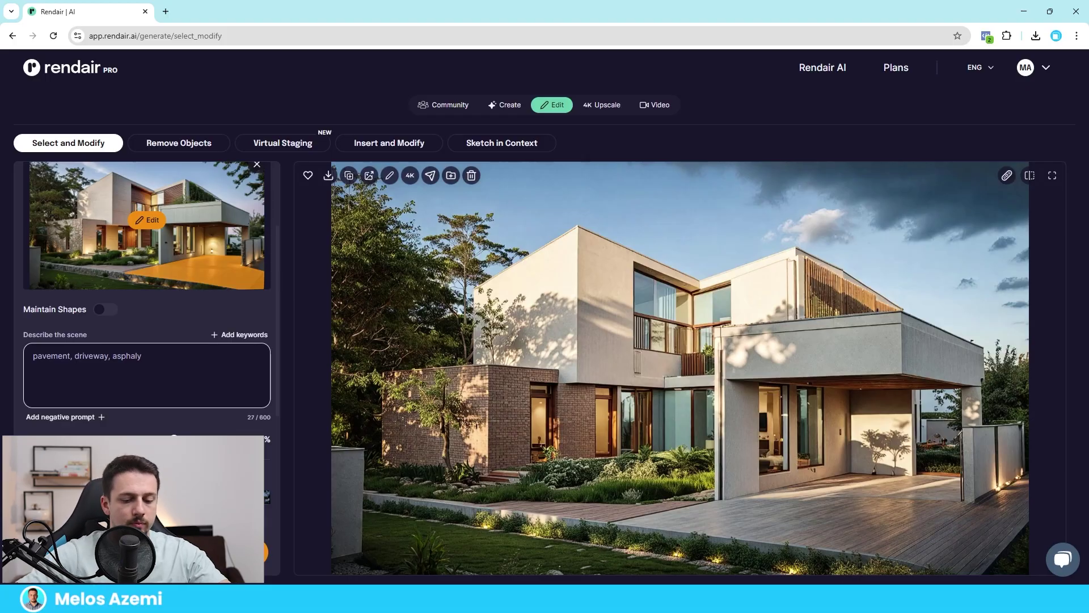
pyautogui.press('BackSpace')
pyautogui.write('t')
pyautogui.scroll(-3, 156, 372)
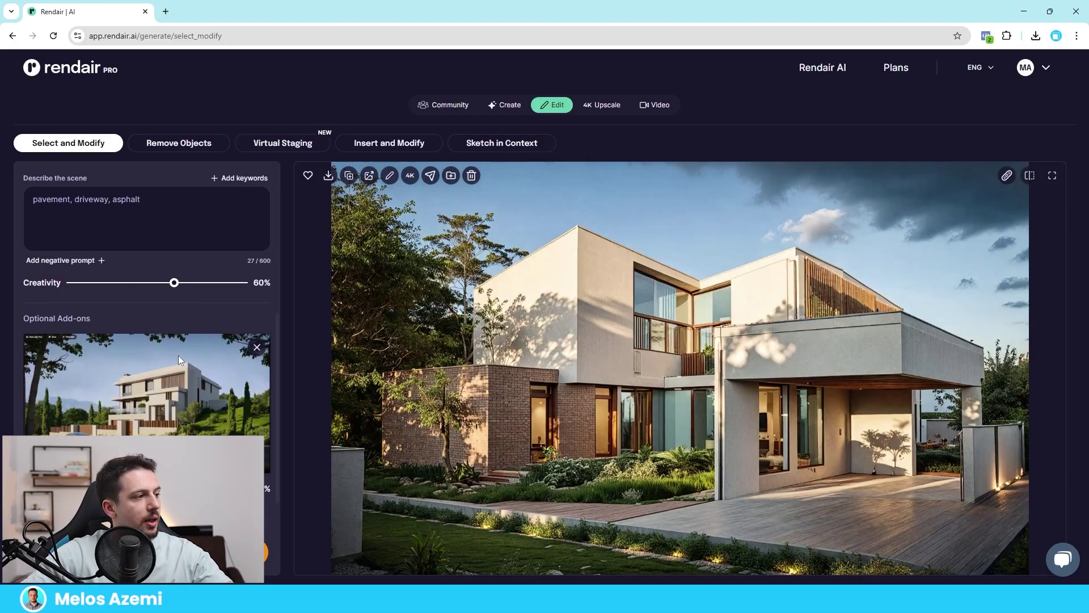
pyautogui.scroll(3, 153, 330)
pyautogui.scroll(2, 153, 330)
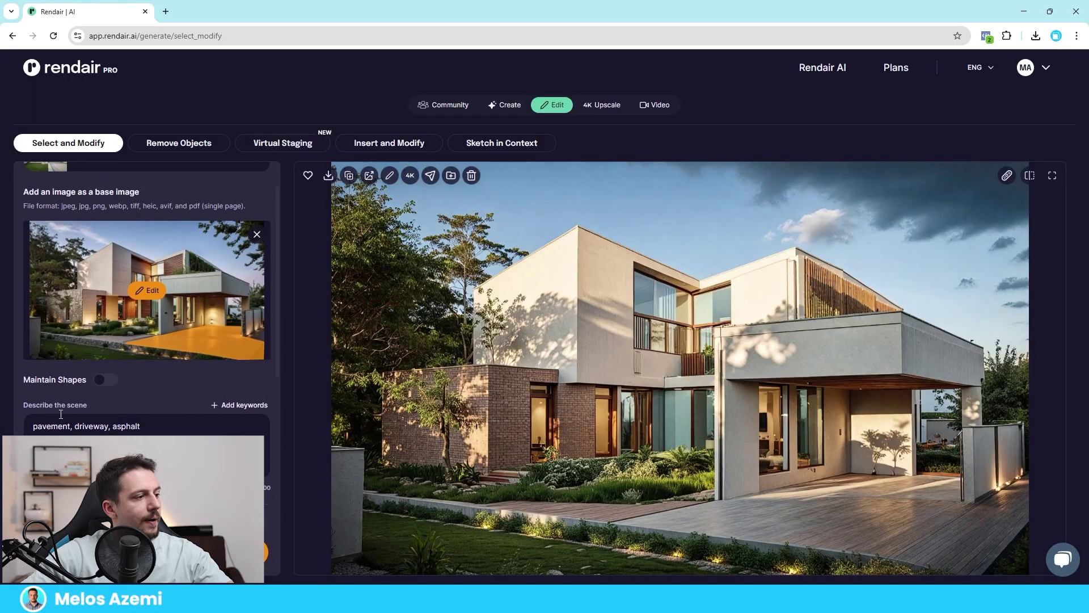
pyautogui.scroll(-4, 198, 363)
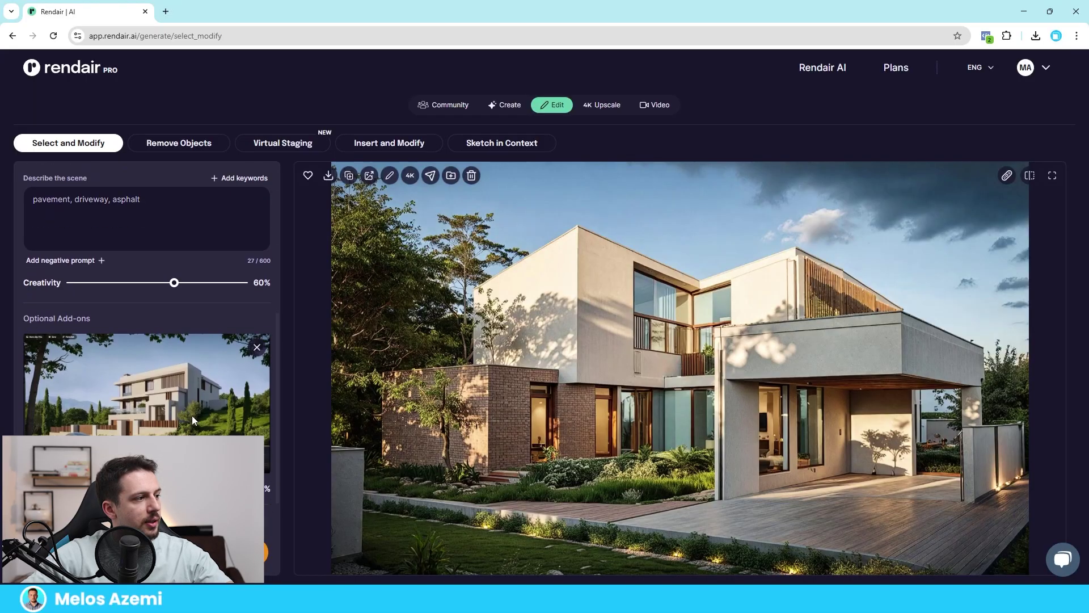
# Generate new renders with the masked wooden driveway repaved
pyautogui.click(250, 552)
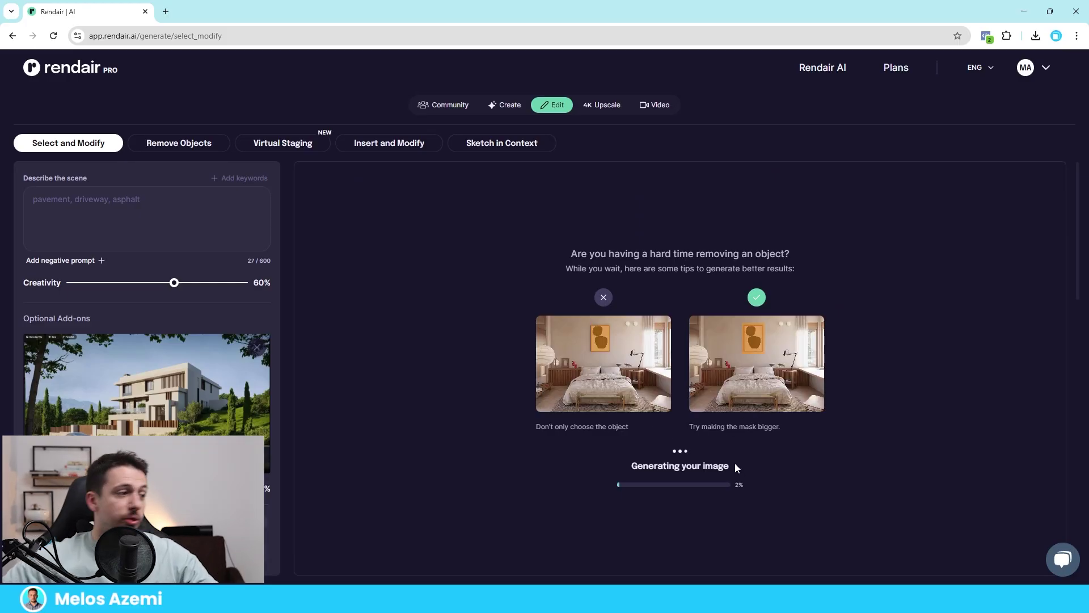
pyautogui.scroll(2, 170, 397)
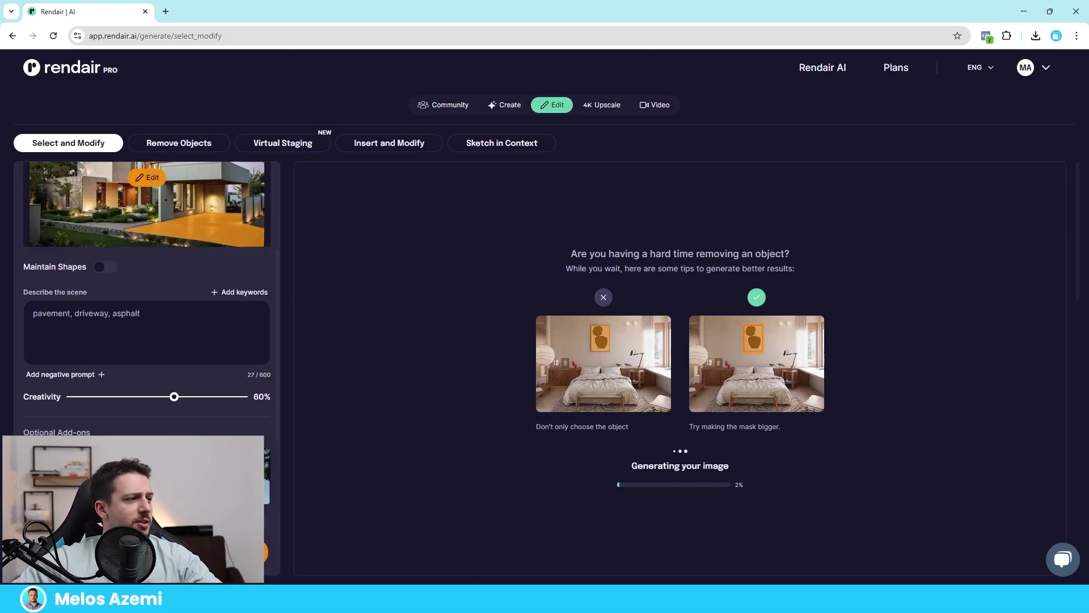
pyautogui.scroll(-2, 156, 415)
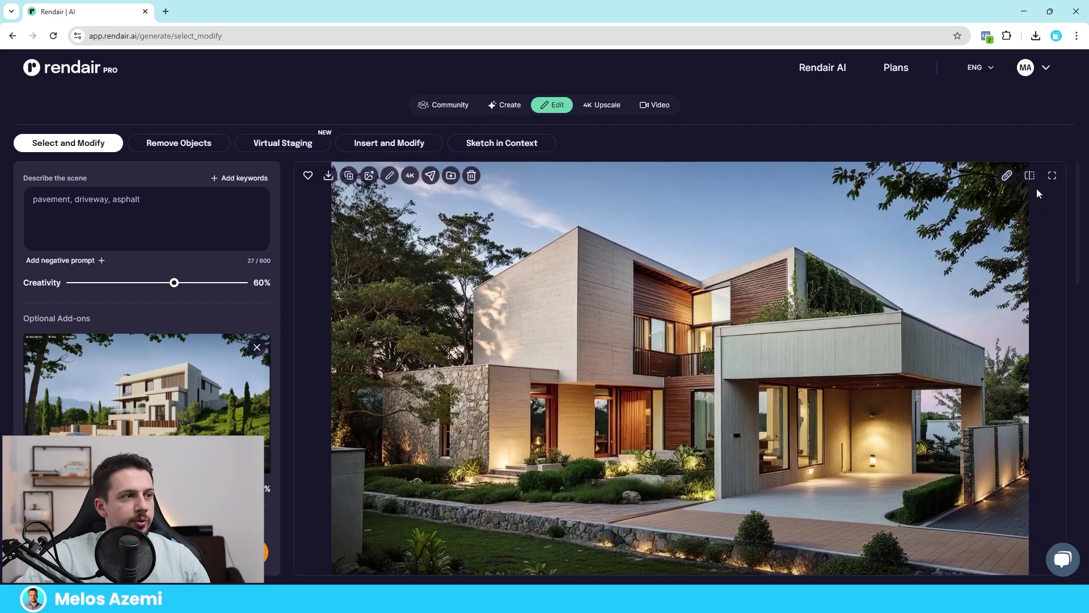
# Compare the driveway render variants full-size and settle on the light-paved version
pyautogui.click(1052, 175)
pyautogui.click(946, 329)
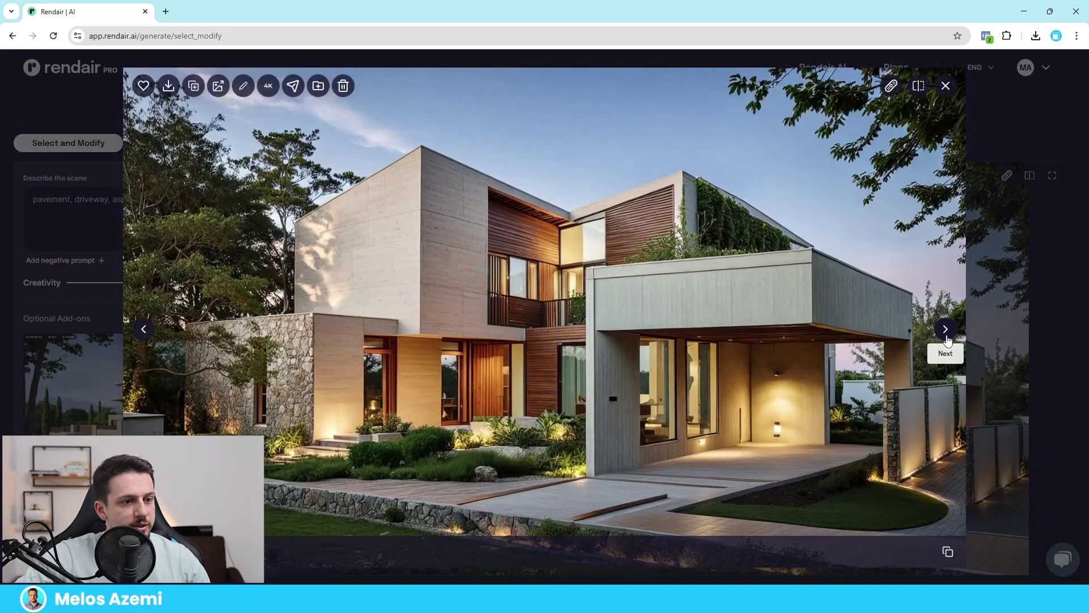
pyautogui.click(947, 331)
pyautogui.click(946, 335)
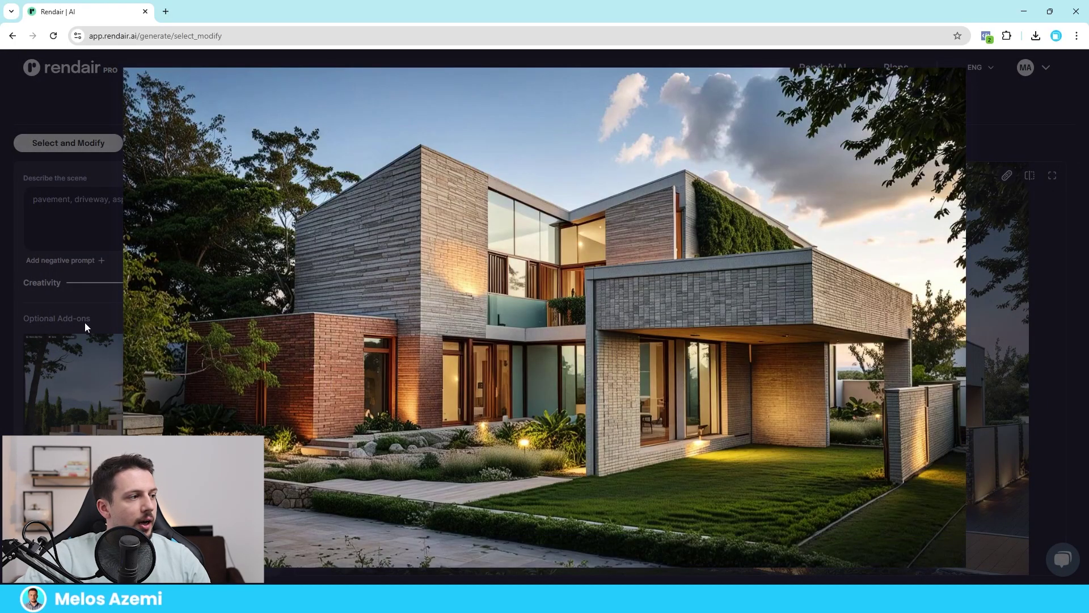
pyautogui.click(142, 331)
pyautogui.click(141, 333)
pyautogui.click(140, 333)
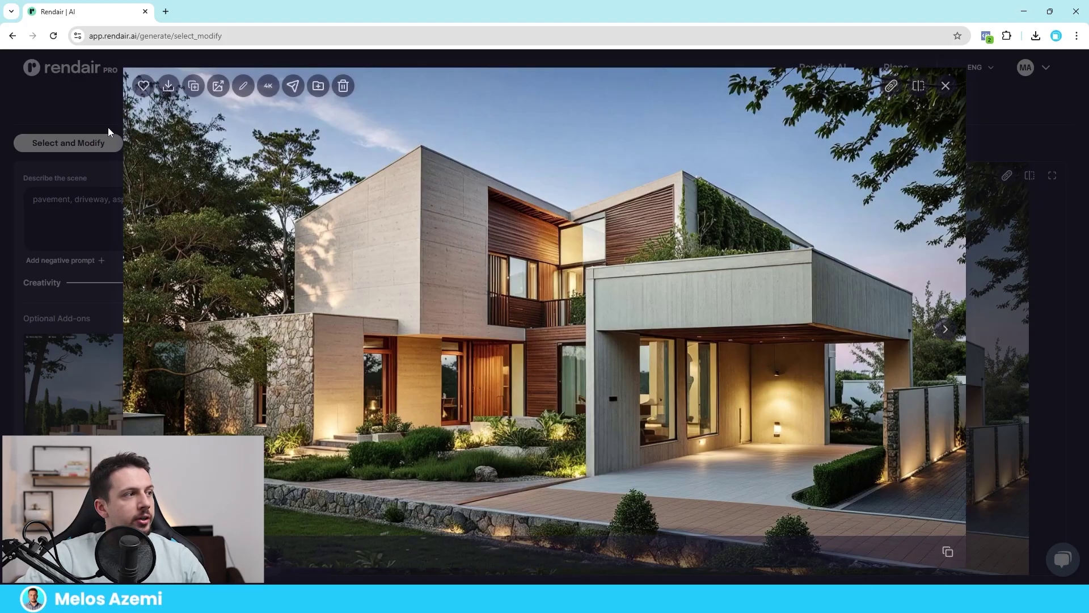
# Start a Select and Modify edit and brush a mask over the carport floor
pyautogui.click(218, 86)
pyautogui.click(244, 115)
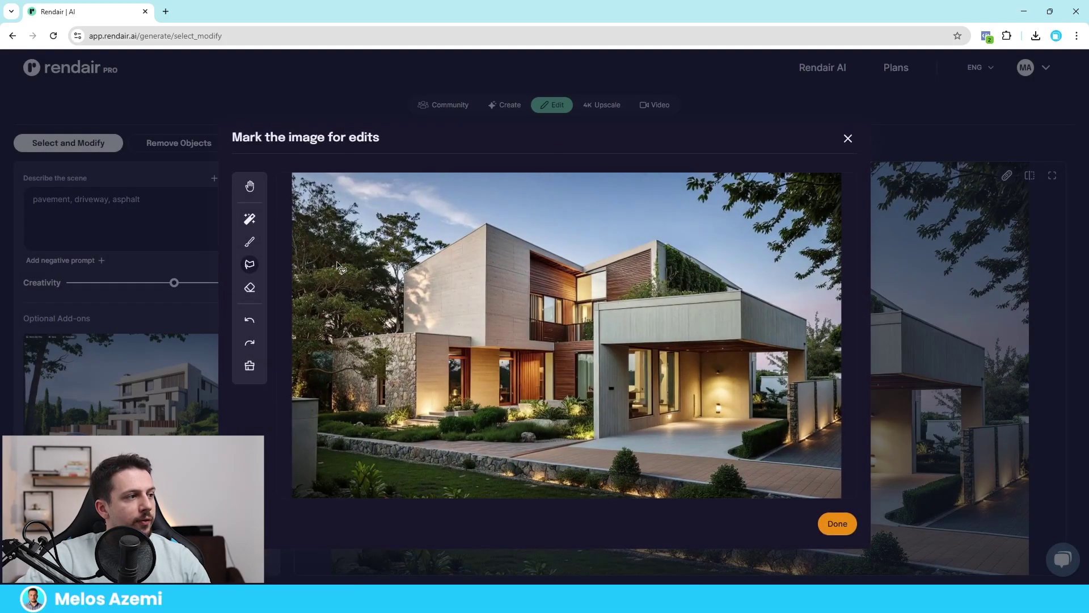
pyautogui.click(253, 245)
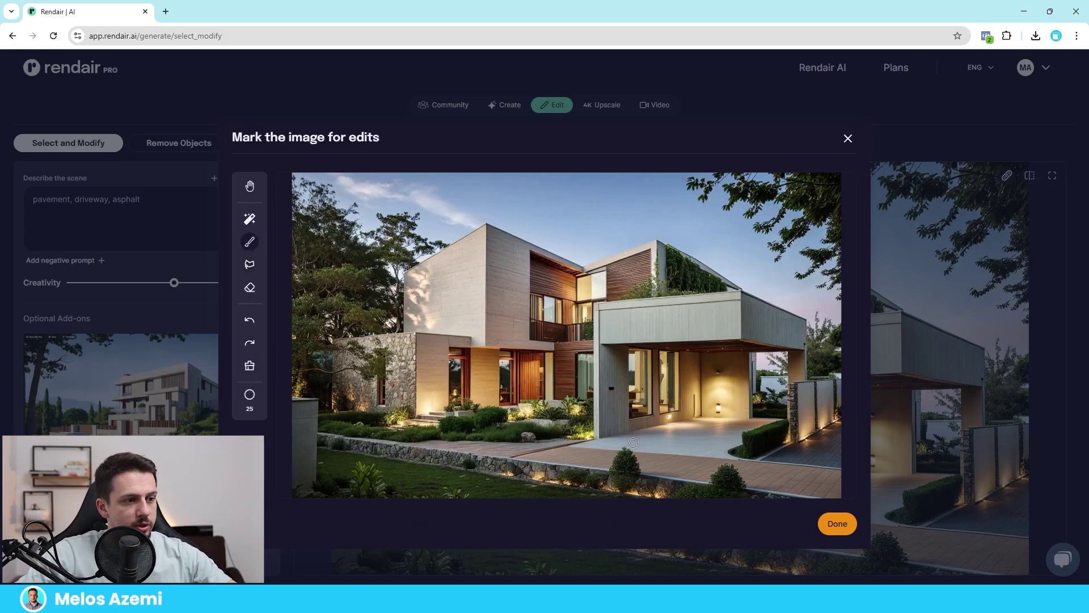
pyautogui.moveTo(729, 439)
pyautogui.mouseDown()
pyautogui.moveTo(759, 411)
pyautogui.moveTo(718, 387)
pyautogui.mouseUp()
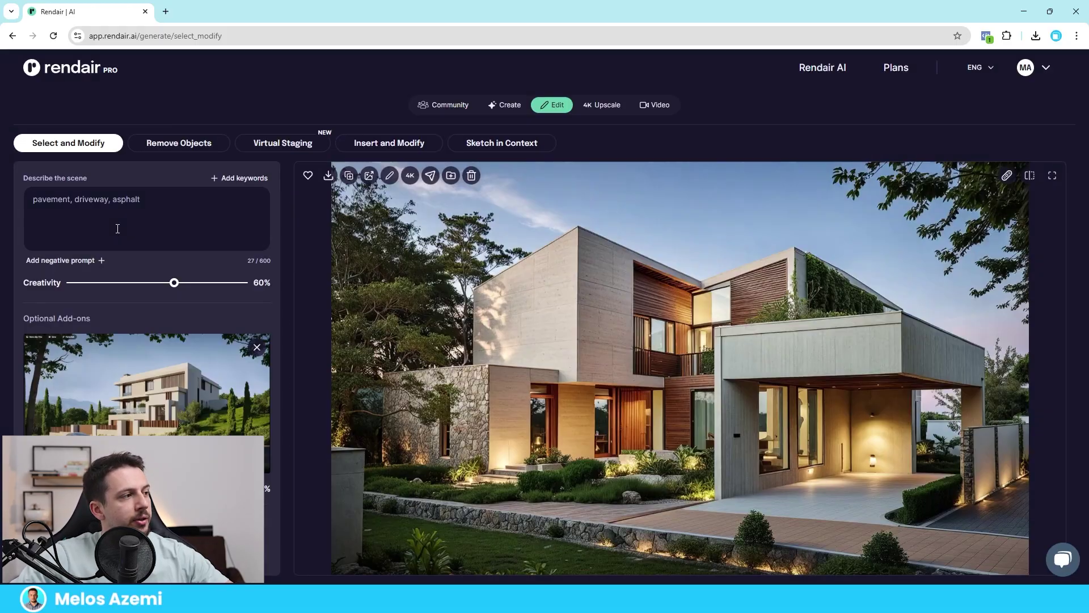
# Replace the prompt with 'car, car parked, car in a garage' and generate
pyautogui.click(151, 200)
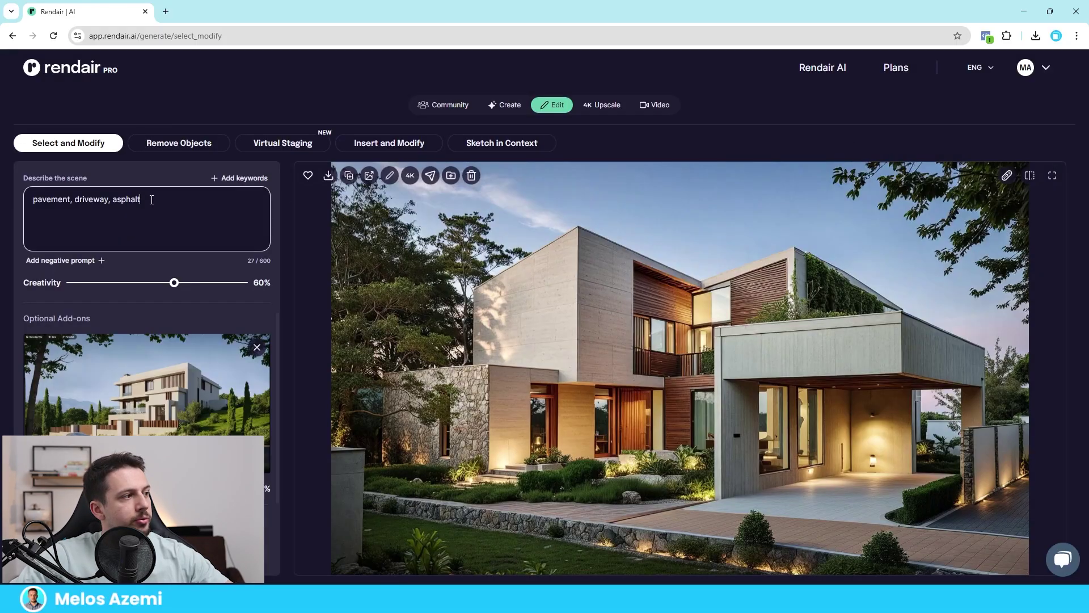
pyautogui.hotkey('ctrl', 'a')
pyautogui.write('ca')
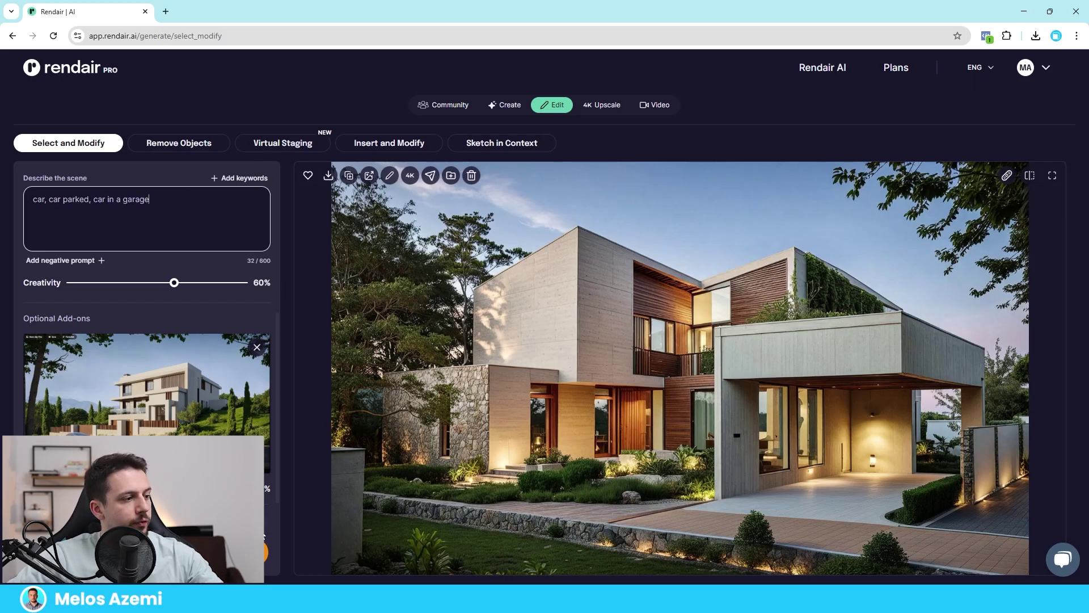
pyautogui.scroll(3, 256, 171)
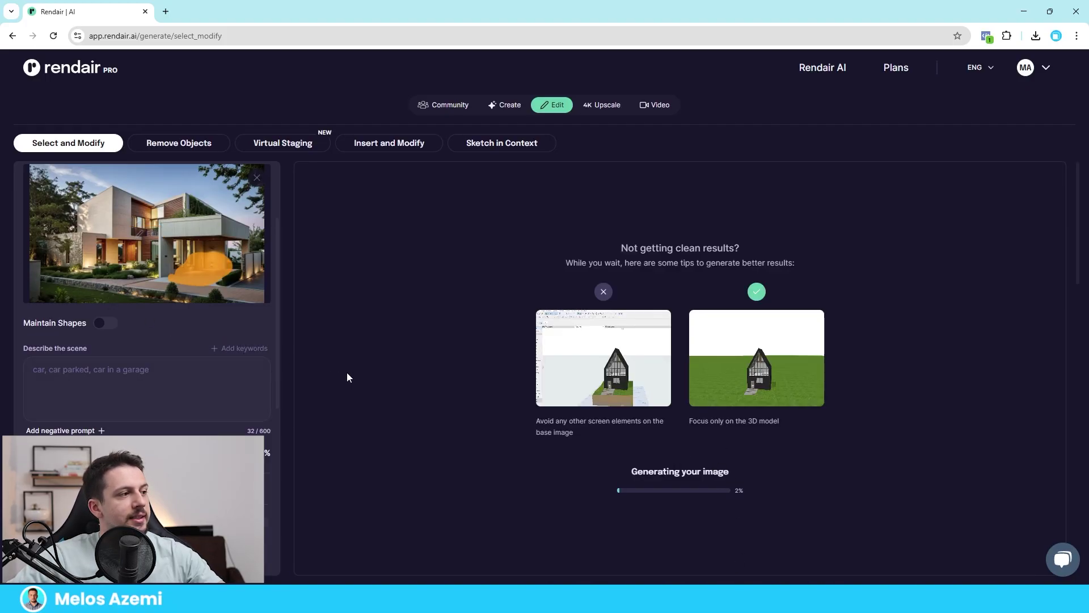
# Bring up the finished carport renders to pick the one with the white SUV
pyautogui.scroll(1, 217, 299)
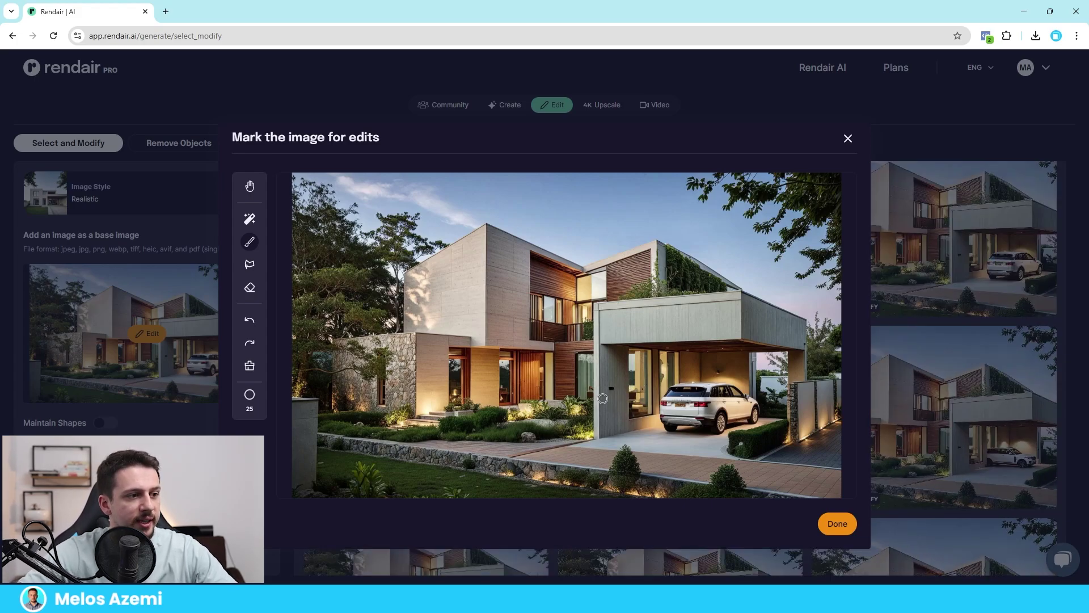
# Mask the spot beside the white SUV where the walking man will go
pyautogui.moveTo(605, 379)
pyautogui.mouseDown()
pyautogui.moveTo(603, 439)
pyautogui.moveTo(600, 391)
pyautogui.mouseUp()
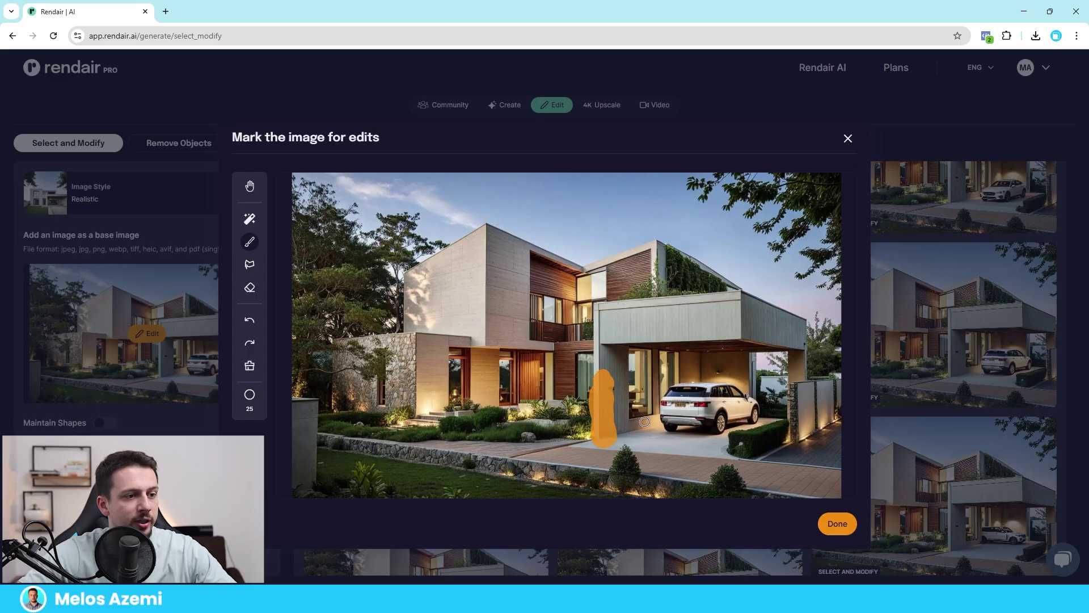
pyautogui.click(833, 525)
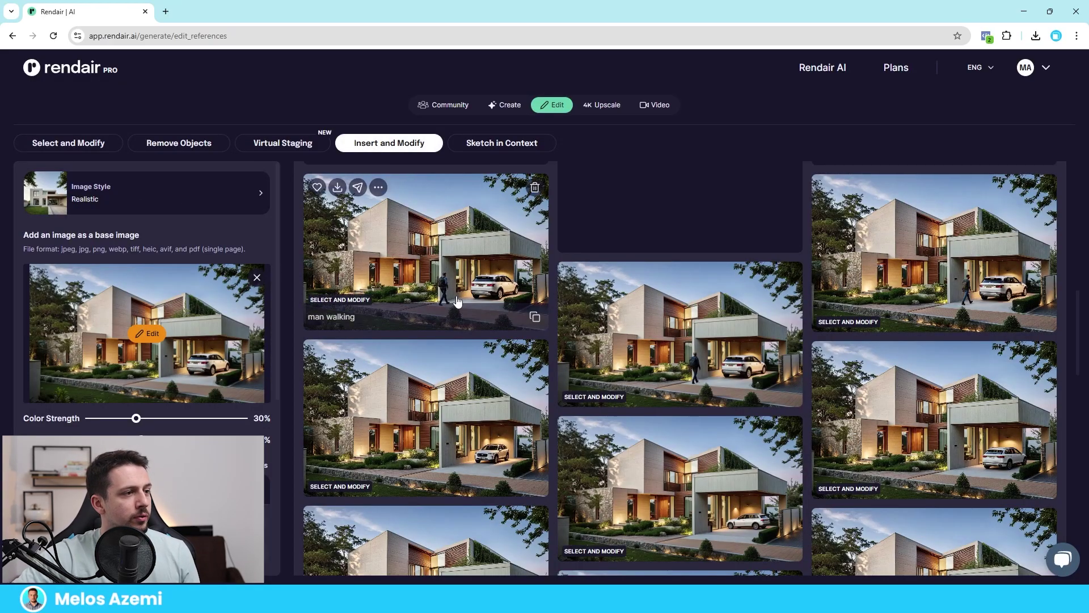
# Send the man-walking render with the white SUV to Insert and Modify and clear its base image
pyautogui.click(737, 362)
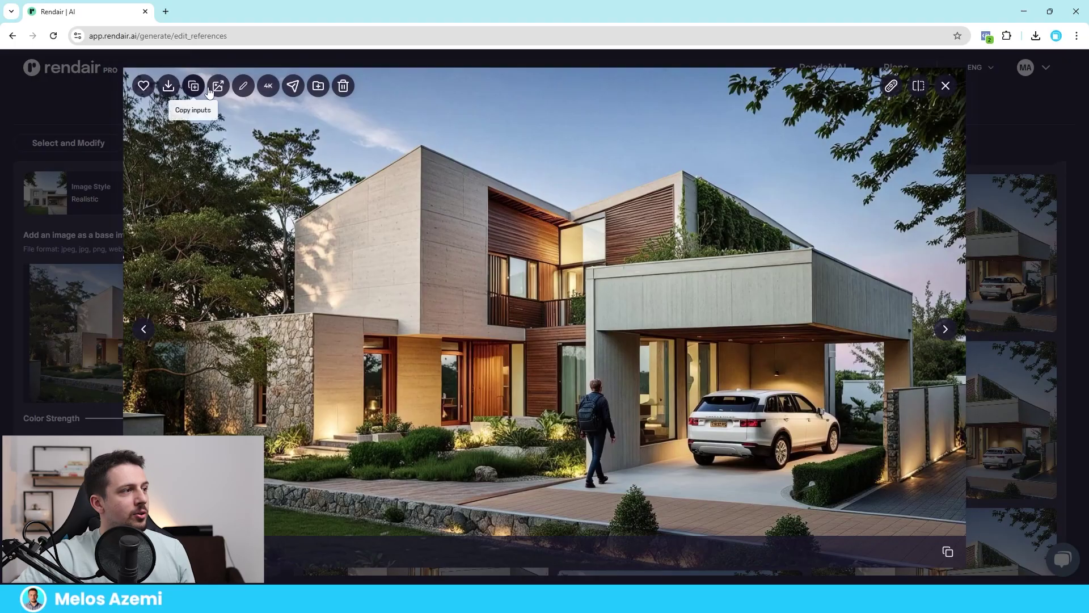
pyautogui.click(244, 90)
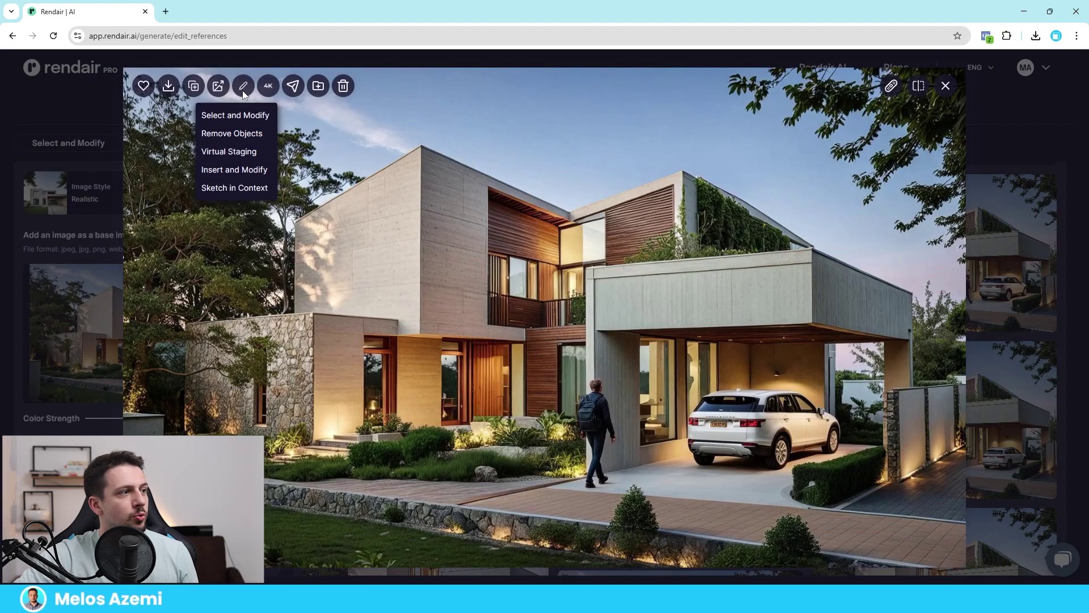
pyautogui.click(241, 169)
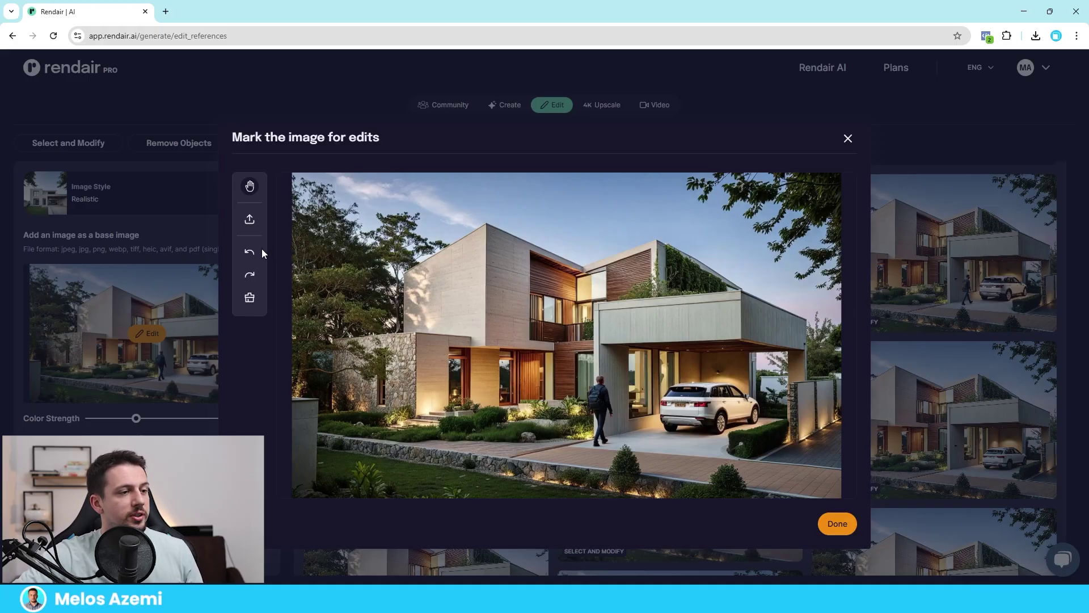
pyautogui.click(847, 139)
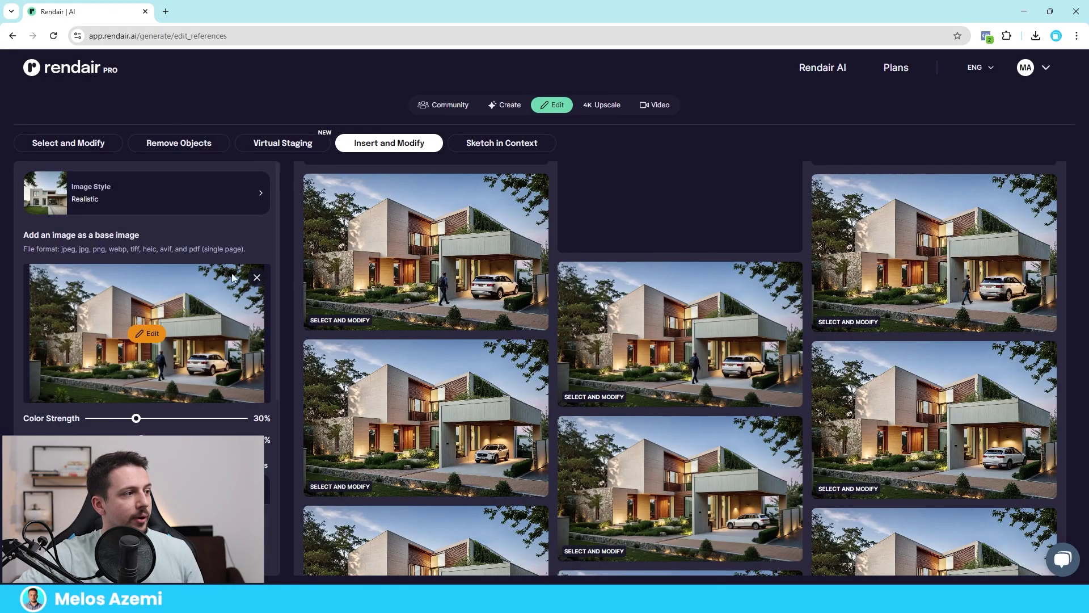
pyautogui.click(257, 277)
# Place the tree toward the building's right edge and generate with the 'man walking' description
pyautogui.click(252, 275)
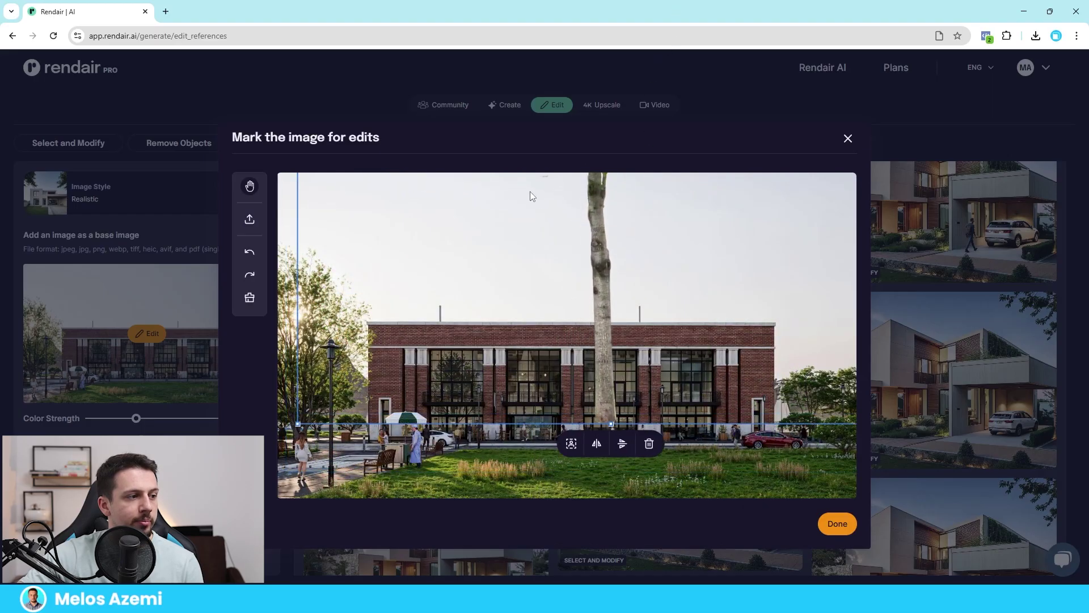
pyautogui.scroll(-5, 517, 253)
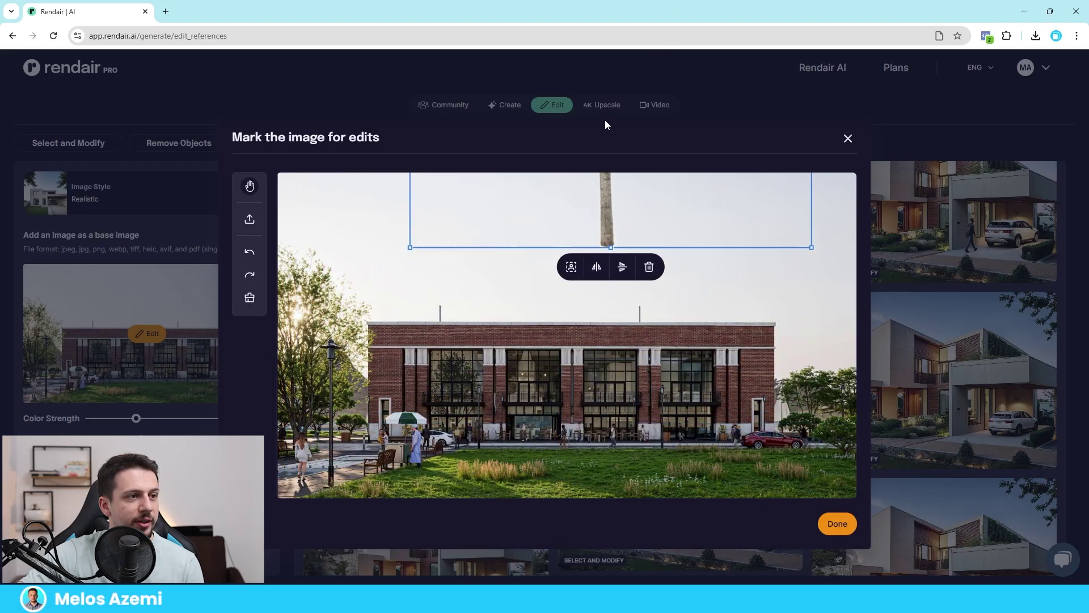
pyautogui.moveTo(591, 196); pyautogui.dragTo(841, 472)
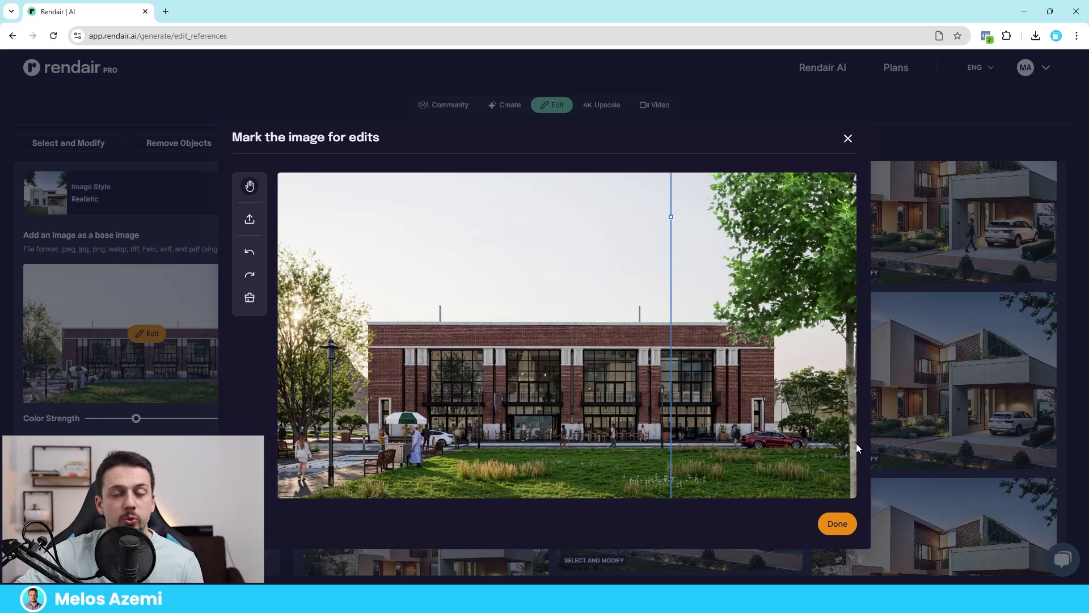
pyautogui.click(836, 524)
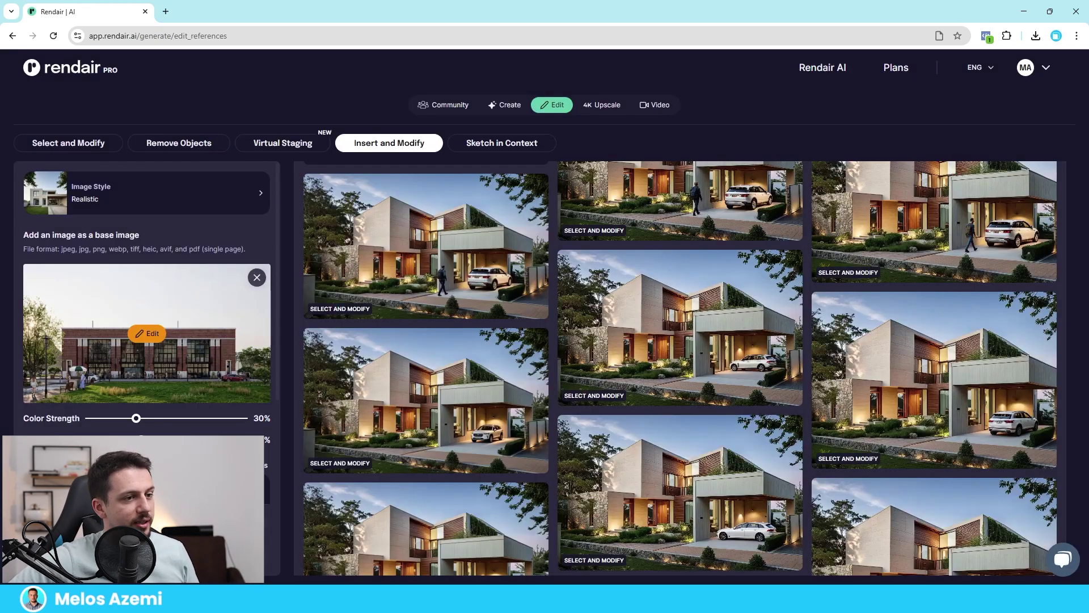
pyautogui.scroll(-3, 196, 339)
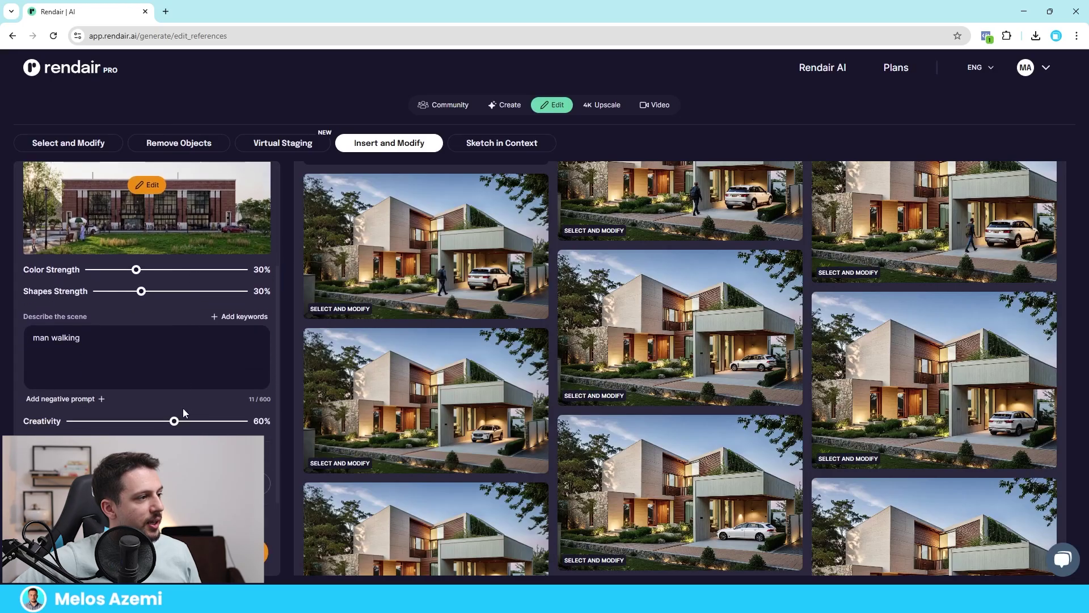
pyautogui.click(146, 551)
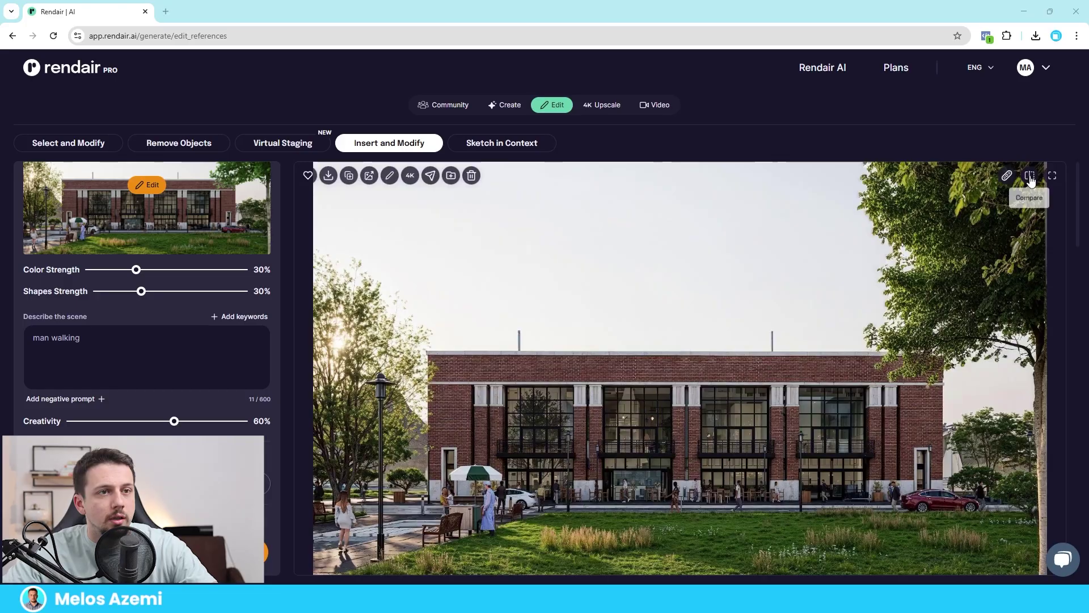
# Enlarge the finished brick building render and compare it against the original with the slider
pyautogui.click(1052, 175)
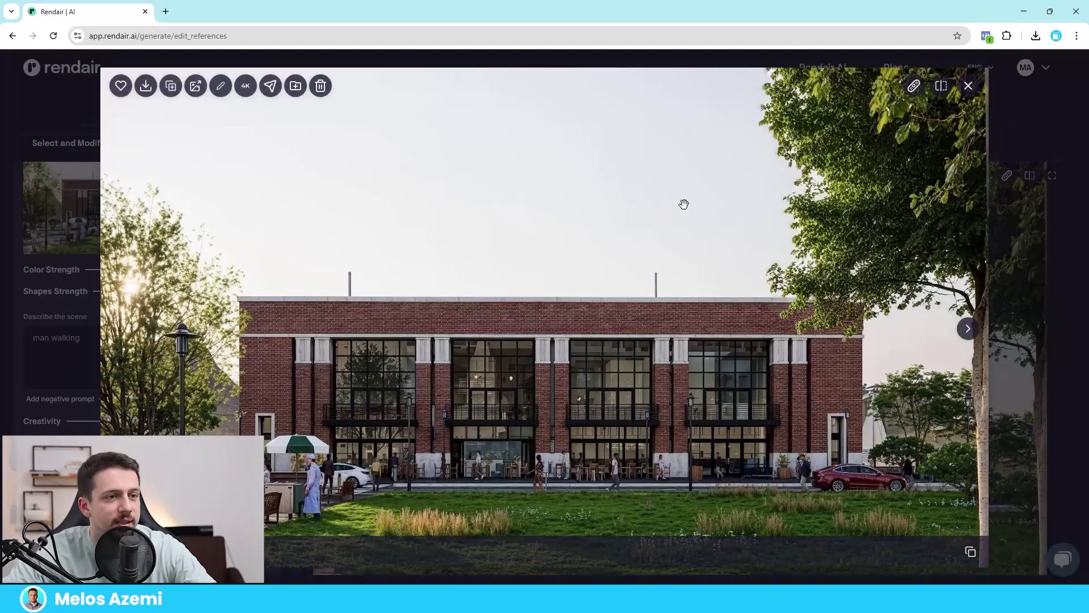
pyautogui.click(941, 85)
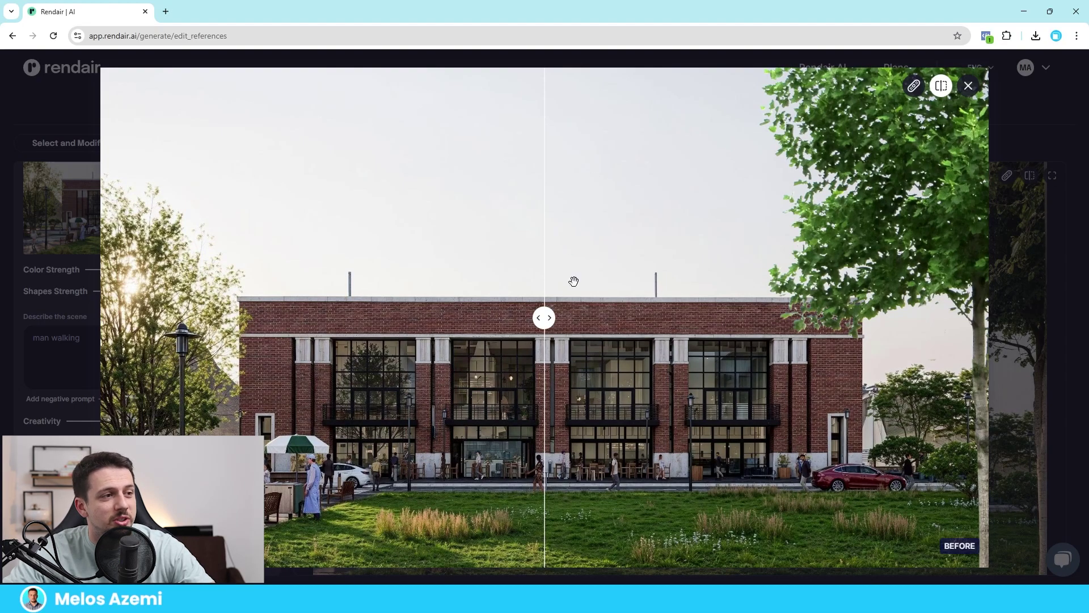
pyautogui.moveTo(544, 318); pyautogui.dragTo(1035, 281)
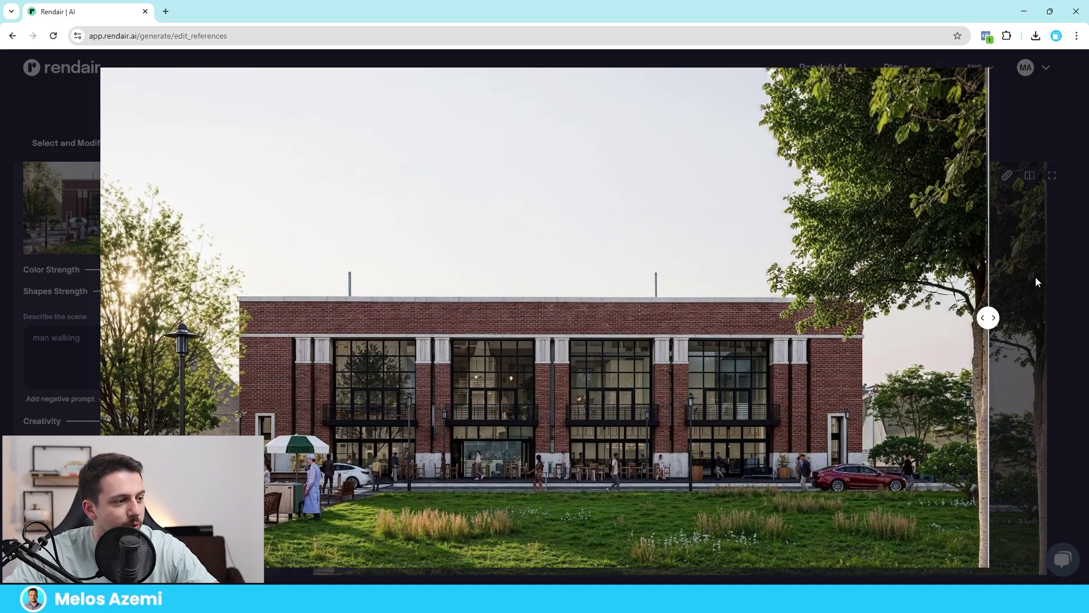
pyautogui.click(1036, 278)
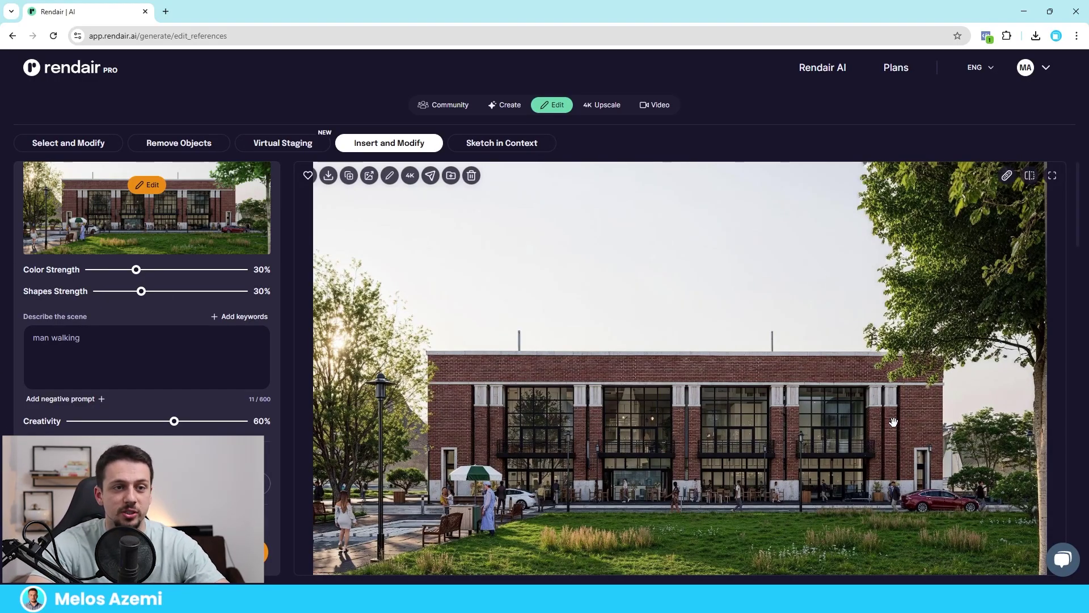
# Switch to Sketch in Context editing
pyautogui.scroll(-5, 894, 422)
pyautogui.scroll(5, 797, 256)
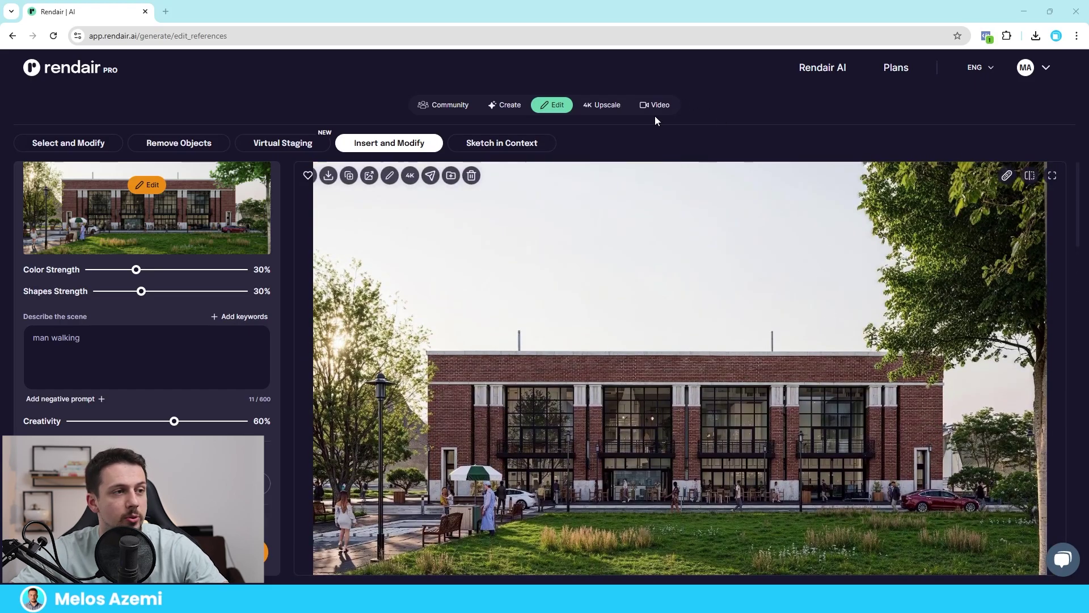
pyautogui.click(526, 144)
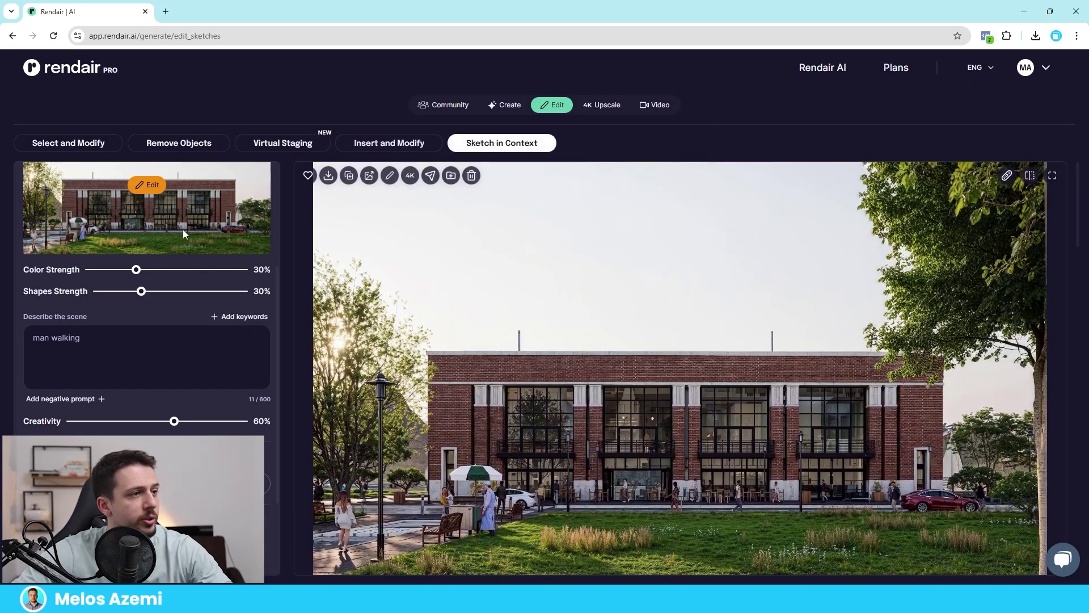
# Lasso the brick building's facade, excluding the window bays, as the edit mask
pyautogui.scroll(3, 183, 230)
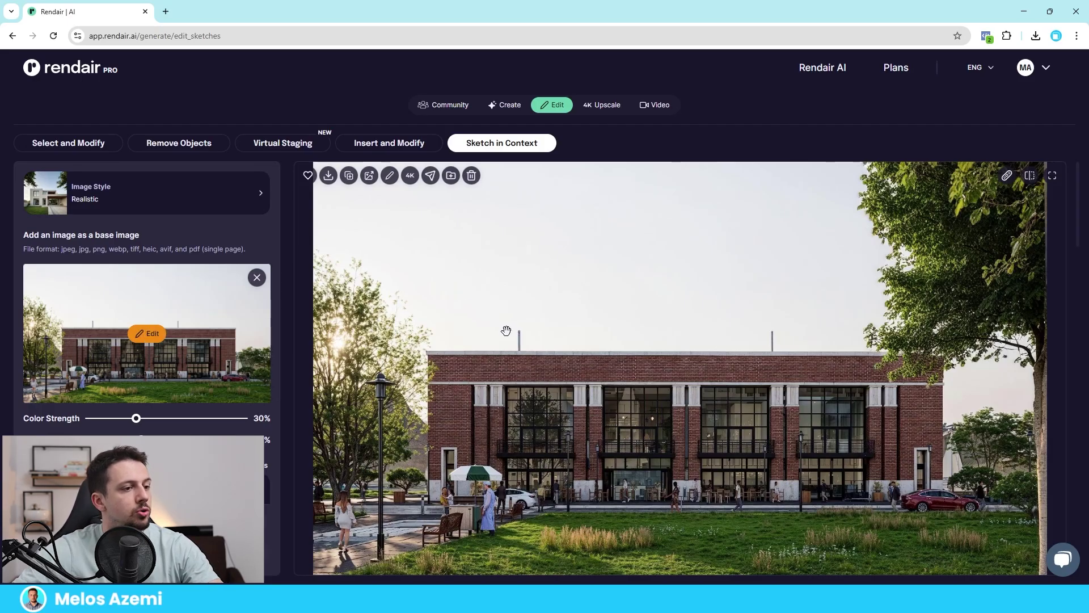
pyautogui.click(146, 335)
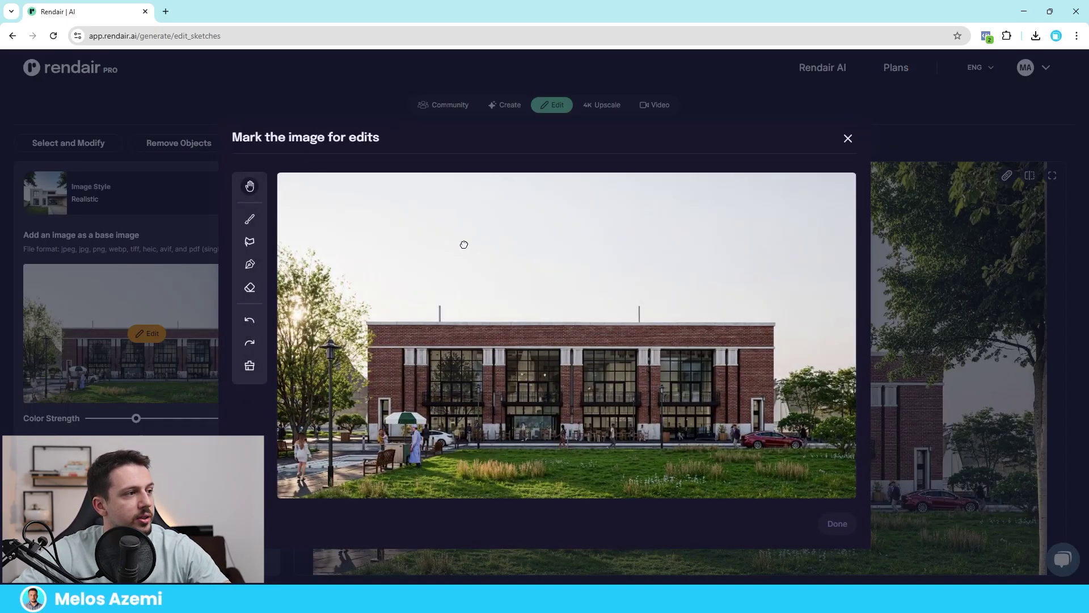
pyautogui.click(250, 241)
pyautogui.moveTo(380, 437)
pyautogui.mouseDown()
pyautogui.moveTo(421, 427)
pyautogui.moveTo(430, 444)
pyautogui.moveTo(430, 351)
pyautogui.moveTo(485, 348)
pyautogui.moveTo(476, 431)
pyautogui.moveTo(506, 438)
pyautogui.moveTo(490, 369)
pyautogui.moveTo(505, 343)
pyautogui.moveTo(566, 349)
pyautogui.moveTo(552, 422)
pyautogui.moveTo(560, 440)
pyautogui.moveTo(586, 439)
pyautogui.moveTo(570, 349)
pyautogui.moveTo(584, 345)
pyautogui.moveTo(648, 351)
pyautogui.moveTo(638, 350)
pyautogui.moveTo(639, 438)
pyautogui.moveTo(668, 438)
pyautogui.moveTo(663, 347)
pyautogui.moveTo(717, 351)
pyautogui.moveTo(711, 443)
pyautogui.moveTo(775, 431)
pyautogui.moveTo(755, 345)
pyautogui.moveTo(777, 323)
pyautogui.moveTo(347, 315)
pyautogui.moveTo(367, 325)
pyautogui.moveTo(372, 440)
pyautogui.mouseUp()
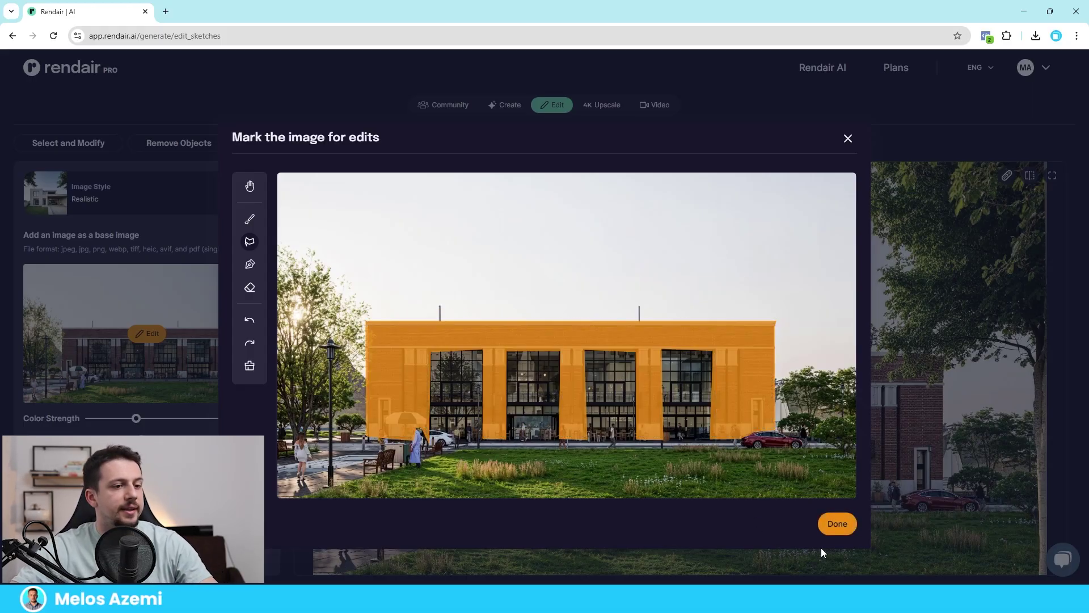
pyautogui.click(835, 525)
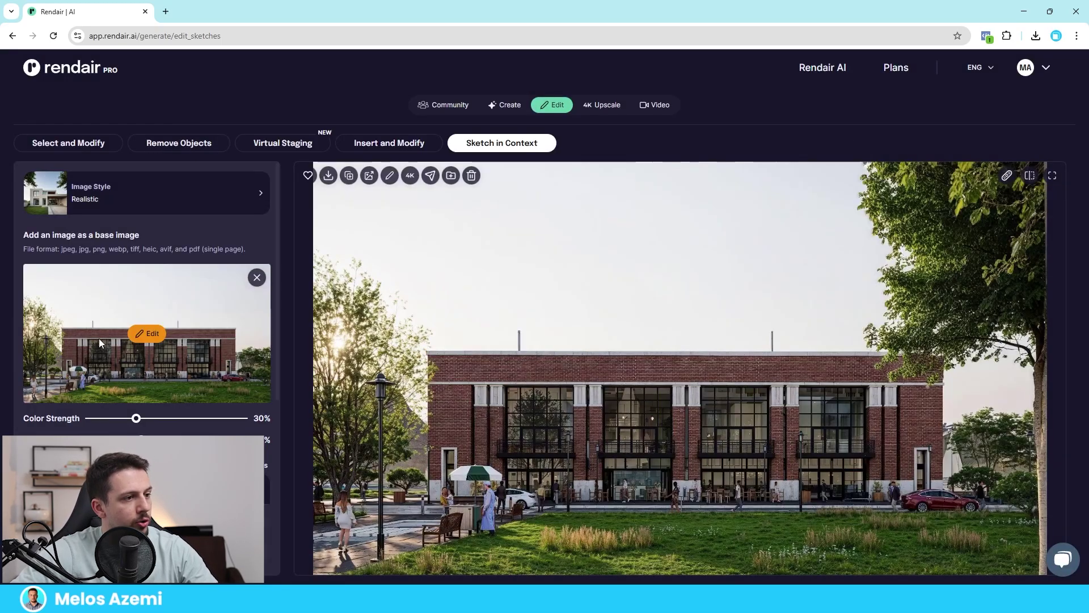
# Replace the prompt with 'Contemporary, modern, ventilating facade' and generate
pyautogui.scroll(-3, 179, 348)
pyautogui.tripleClick(178, 349)
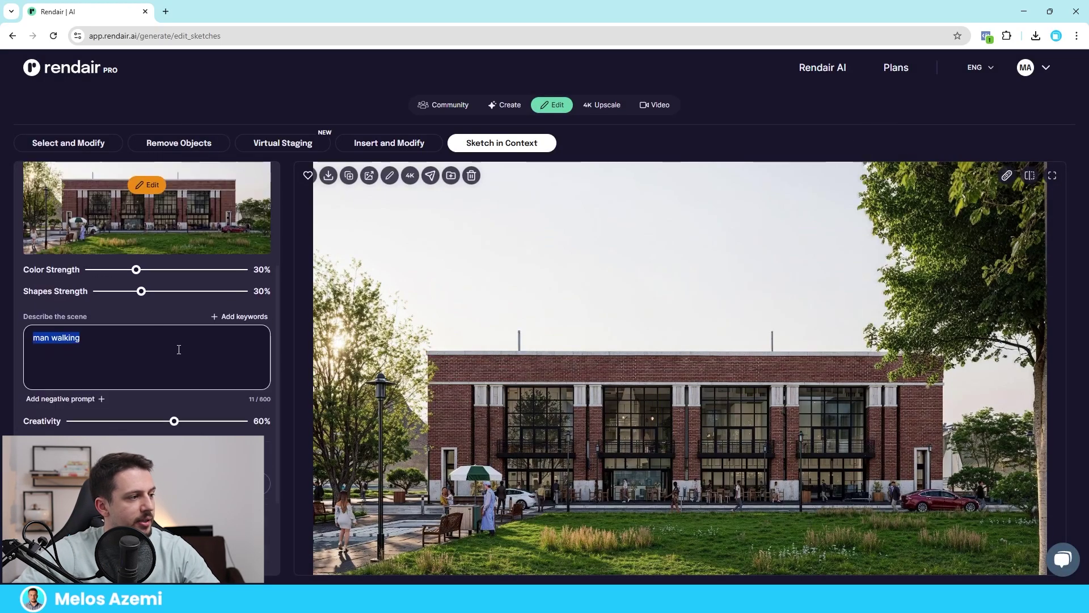
pyautogui.write('Contemporary, modern,')
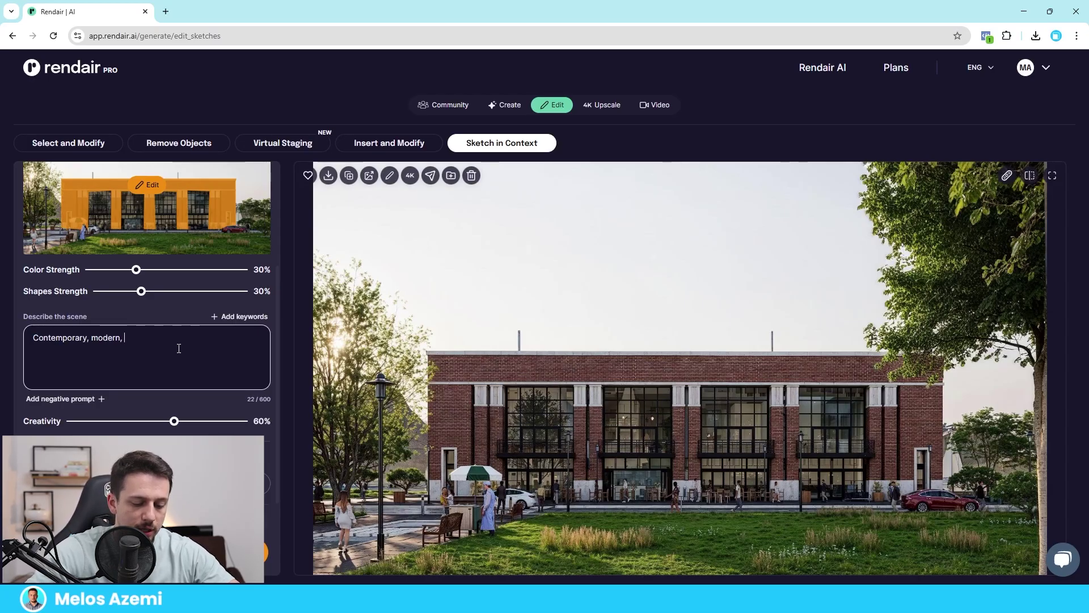
pyautogui.write(' ventilating facade')
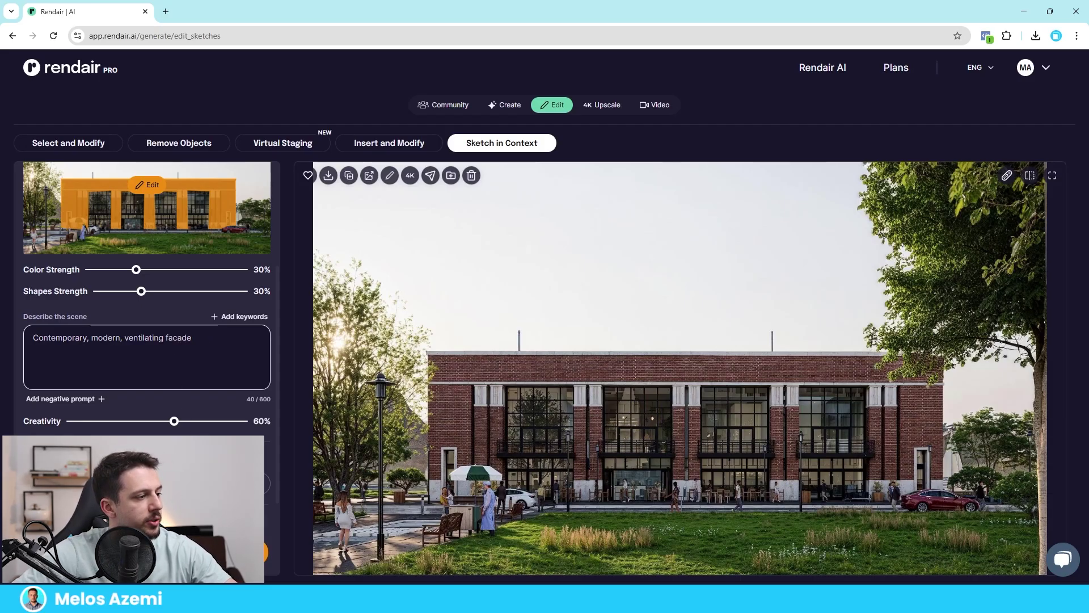
pyautogui.click(249, 551)
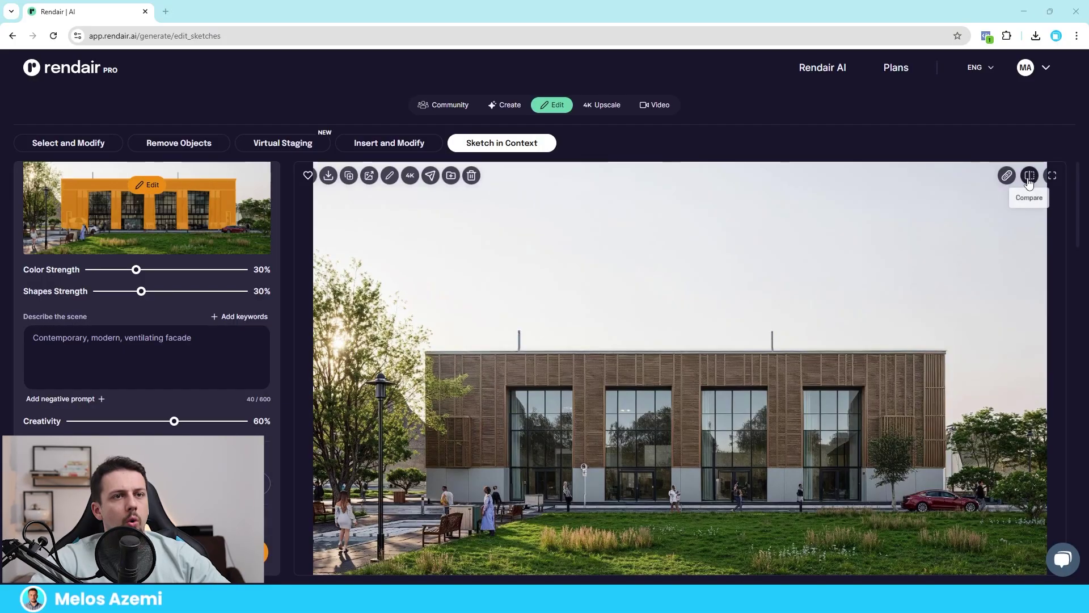
# Browse the generated timber ventilated-facade designs in the enlarged viewer
pyautogui.click(1052, 176)
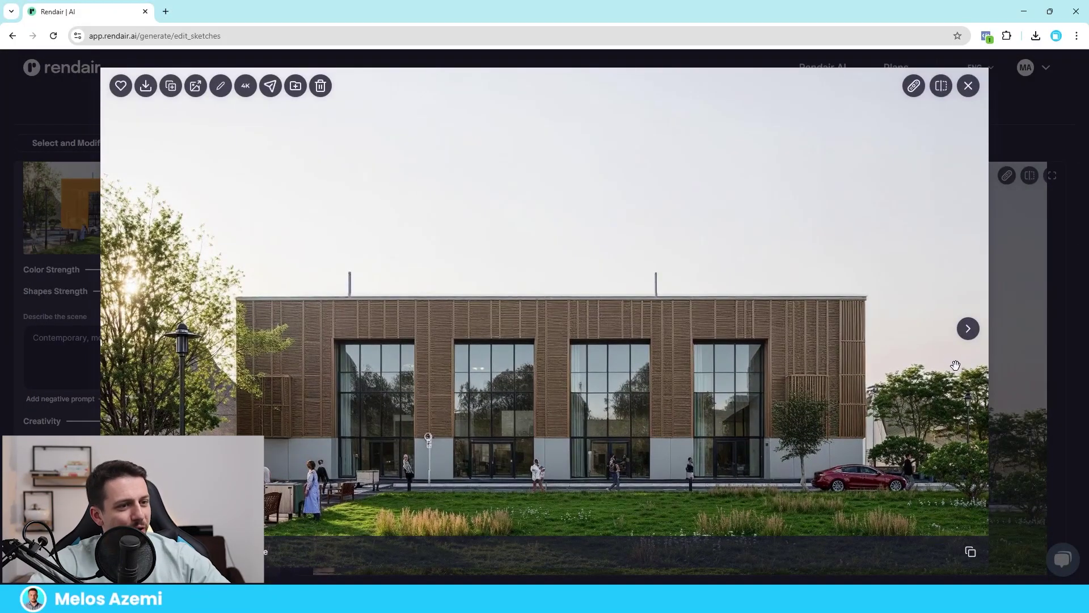
pyautogui.click(968, 329)
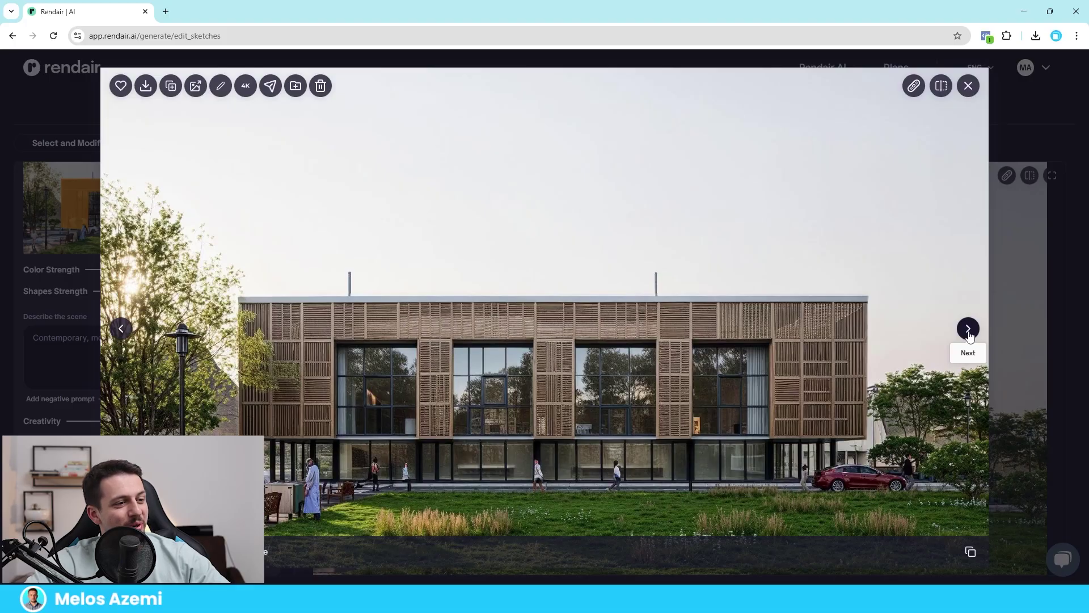
pyautogui.click(968, 329)
pyautogui.click(968, 329)
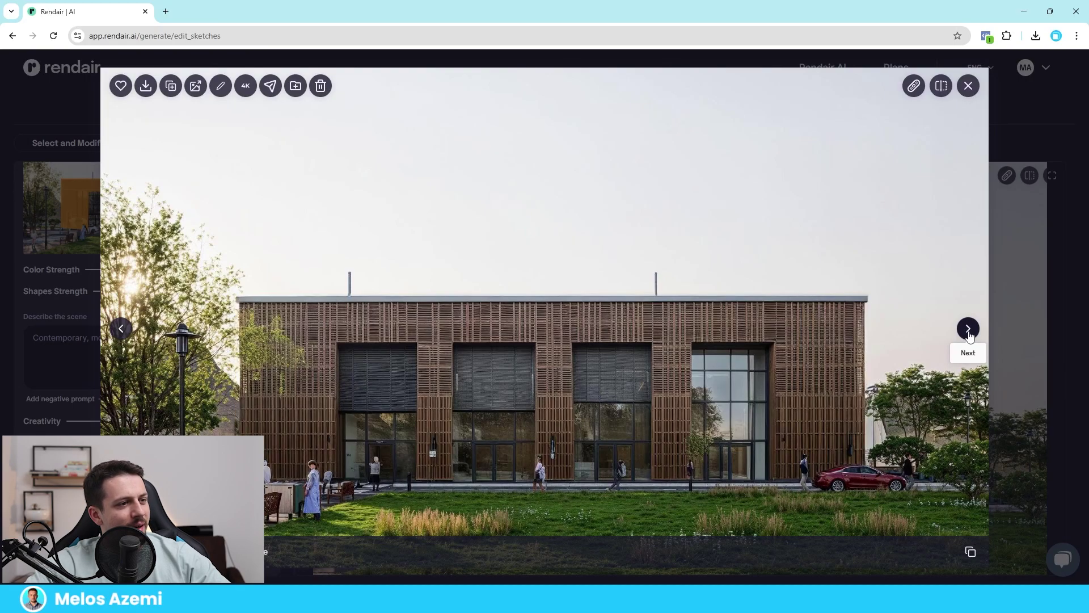
pyautogui.click(968, 329)
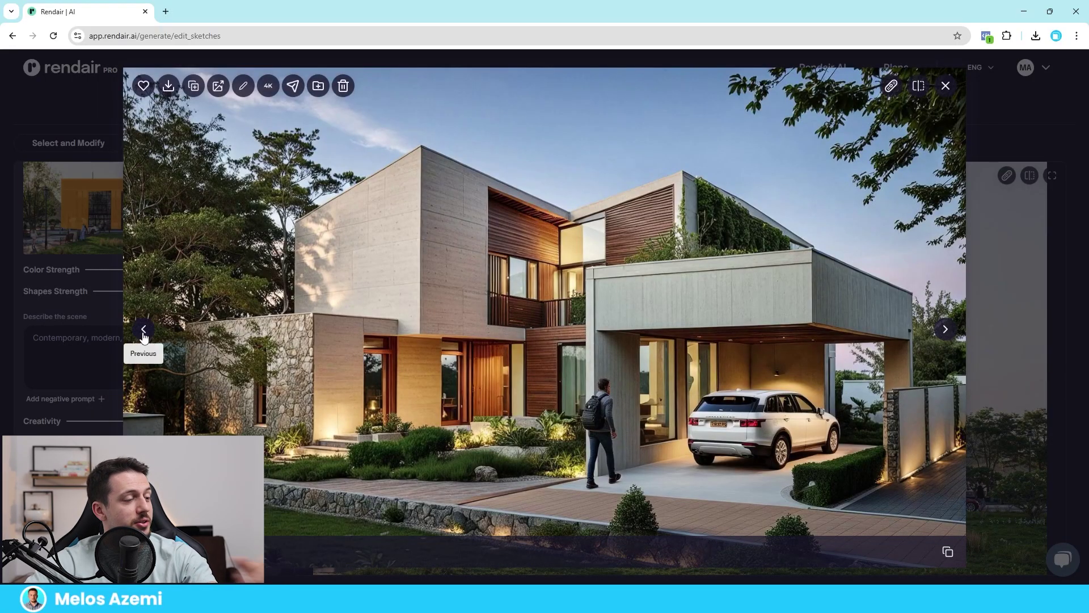
pyautogui.click(144, 335)
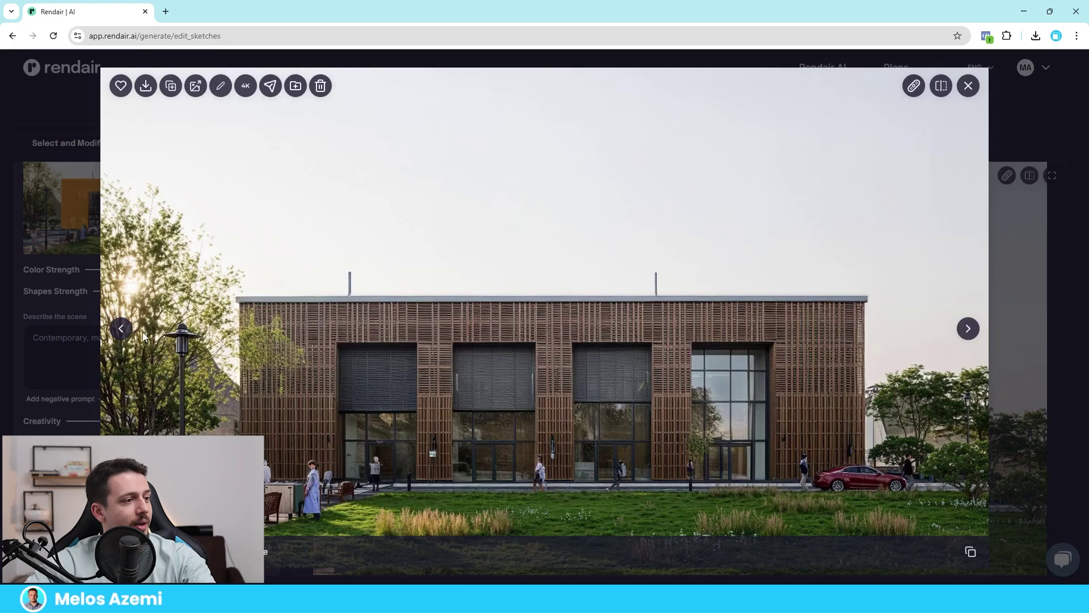
pyautogui.click(124, 328)
pyautogui.click(126, 327)
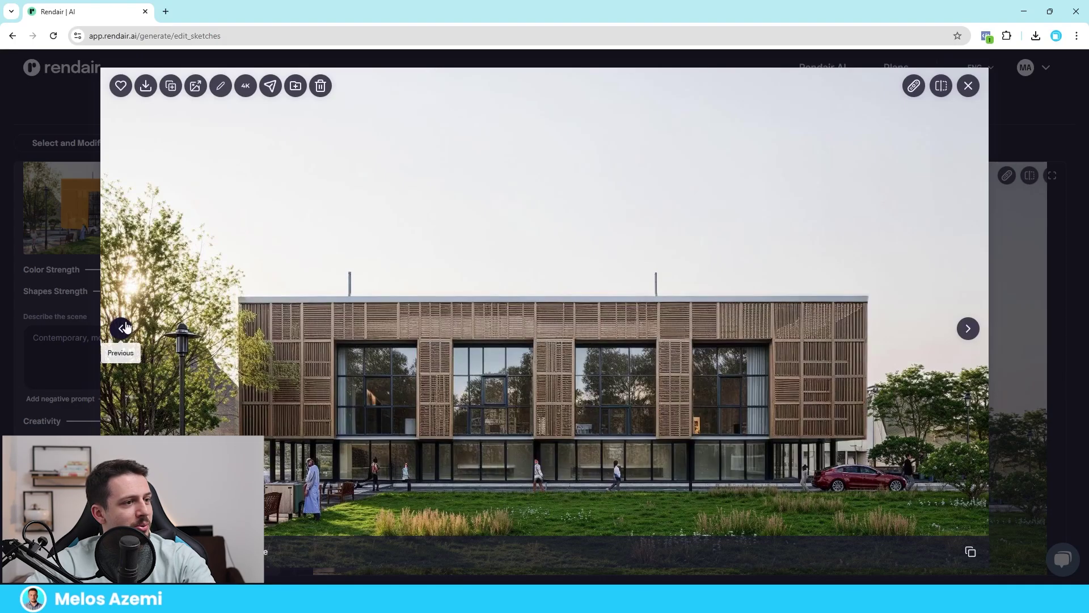
# Remove the brick building base image and open the options for adding a new one
pyautogui.click(1009, 128)
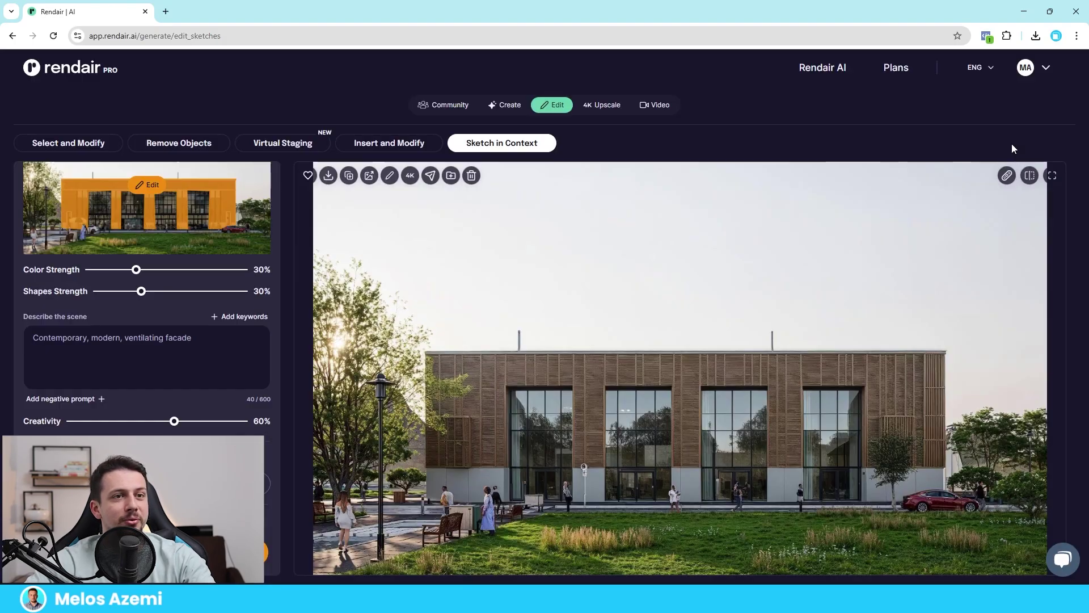
pyautogui.scroll(3, 178, 260)
pyautogui.click(255, 276)
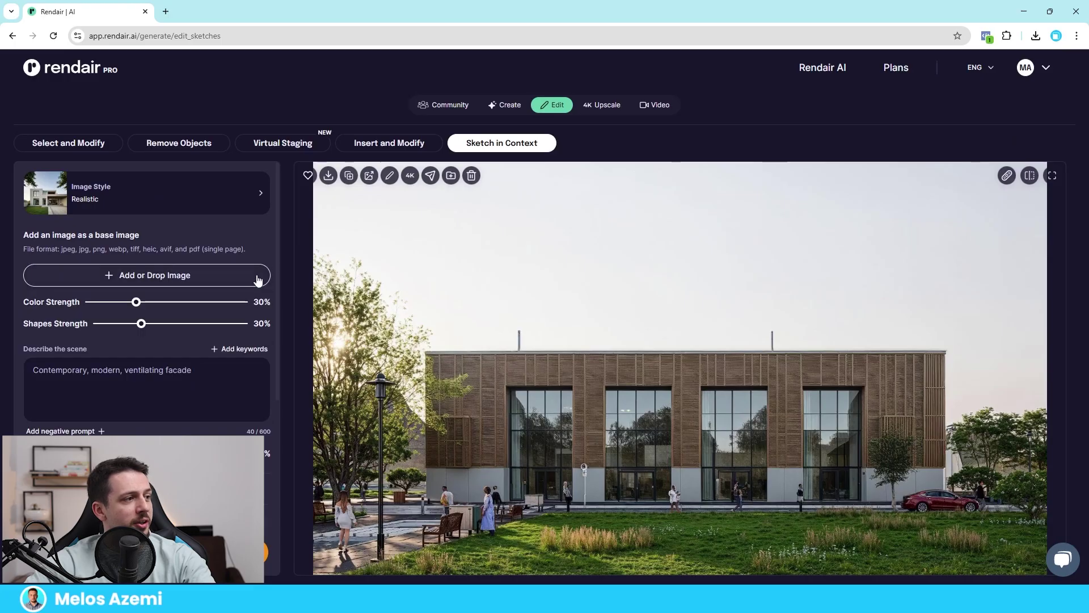
pyautogui.click(174, 284)
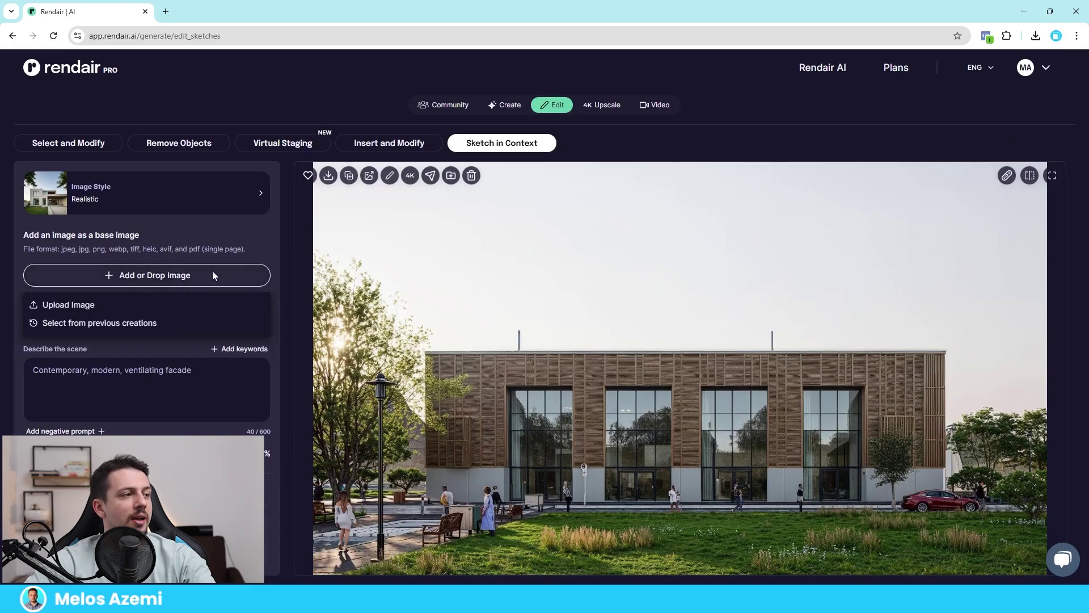
pyautogui.click(173, 278)
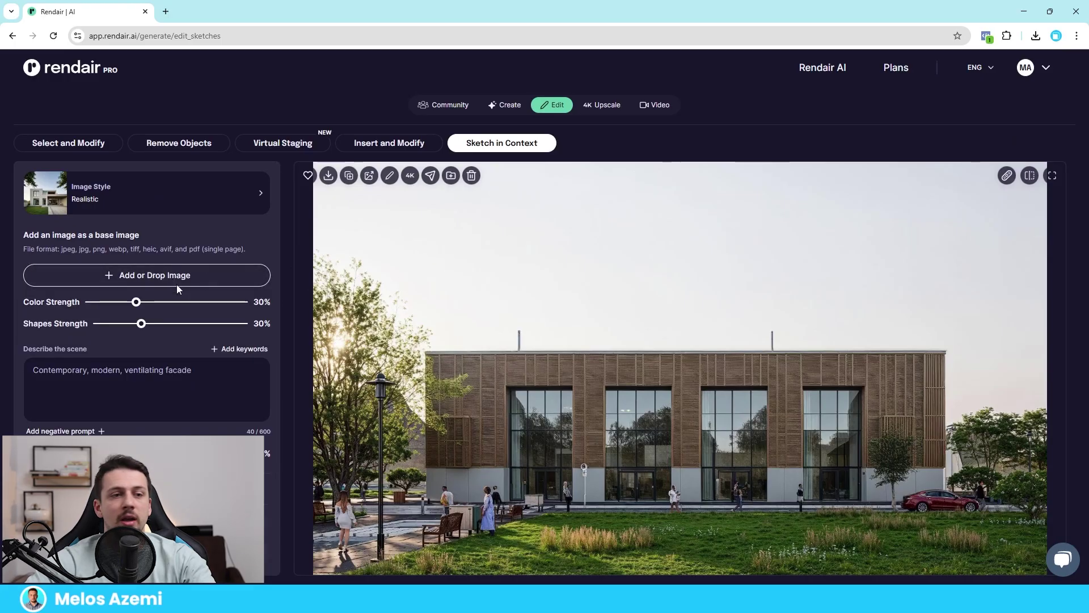
pyautogui.click(177, 274)
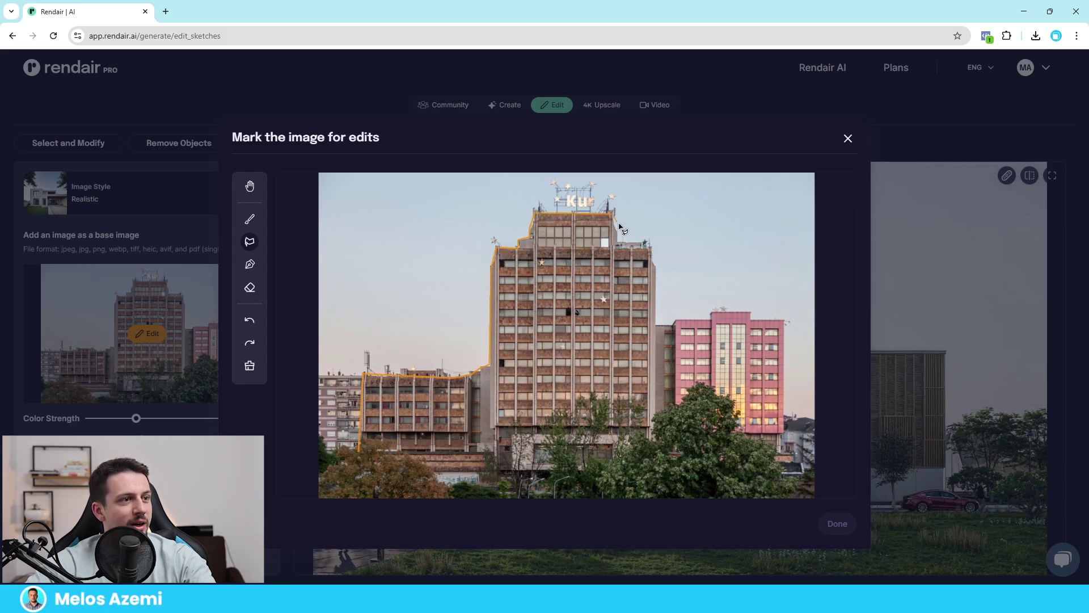
# Trace the high-rise cluster's outline down to the treeline and confirm the mask
pyautogui.moveTo(643, 243); pyautogui.dragTo(664, 316)
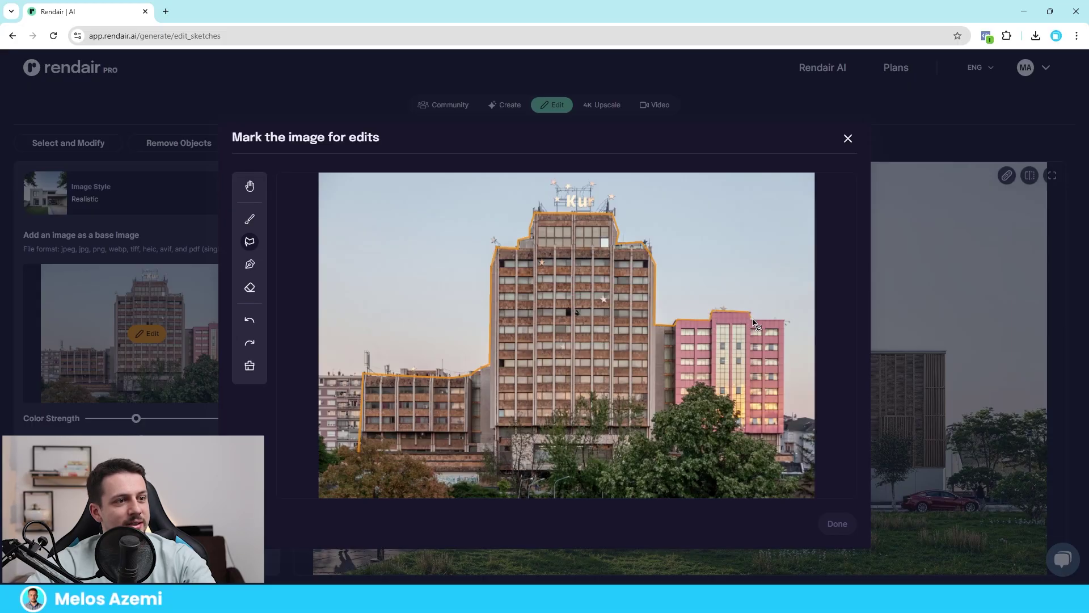
pyautogui.moveTo(783, 323)
pyautogui.mouseDown()
pyautogui.moveTo(779, 452)
pyautogui.moveTo(737, 430)
pyautogui.moveTo(731, 400)
pyautogui.moveTo(697, 383)
pyautogui.moveTo(678, 409)
pyautogui.moveTo(651, 413)
pyautogui.moveTo(651, 436)
pyautogui.moveTo(623, 431)
pyautogui.moveTo(609, 461)
pyautogui.moveTo(498, 468)
pyautogui.moveTo(498, 481)
pyautogui.moveTo(433, 481)
pyautogui.moveTo(422, 459)
pyautogui.moveTo(357, 457)
pyautogui.mouseUp()
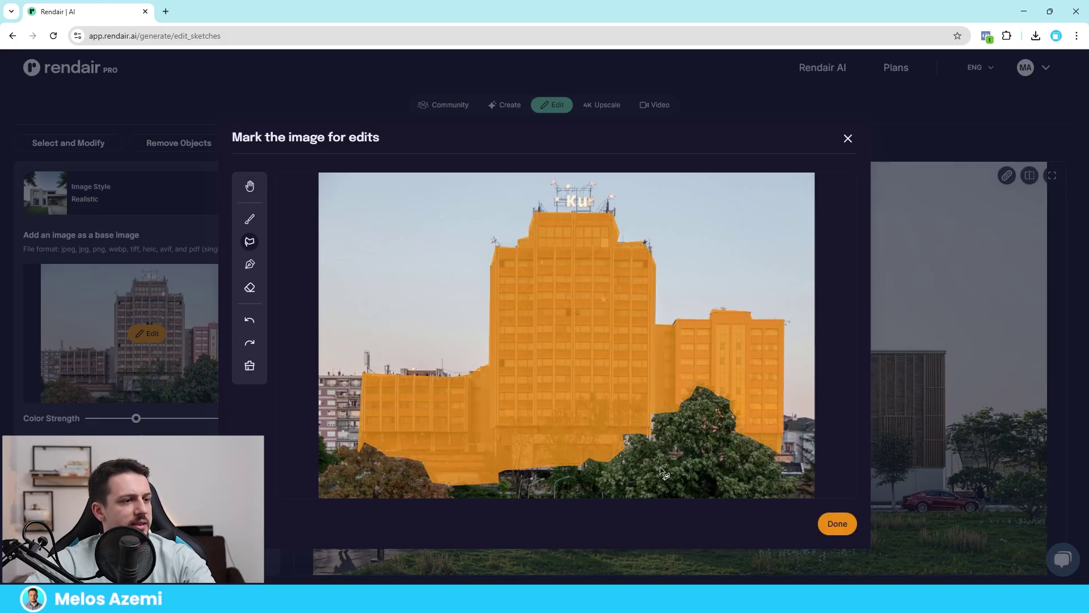
pyautogui.click(837, 523)
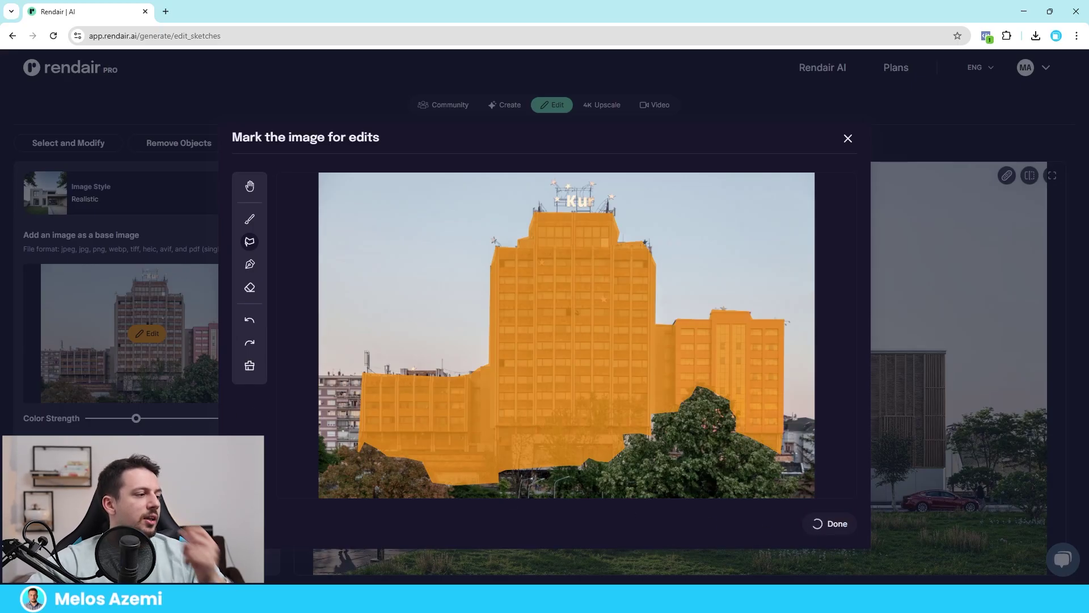
# Prompt a contemporary design with sustainable materials at sunset and generate the restyled hotel
pyautogui.scroll(-3, 147, 341)
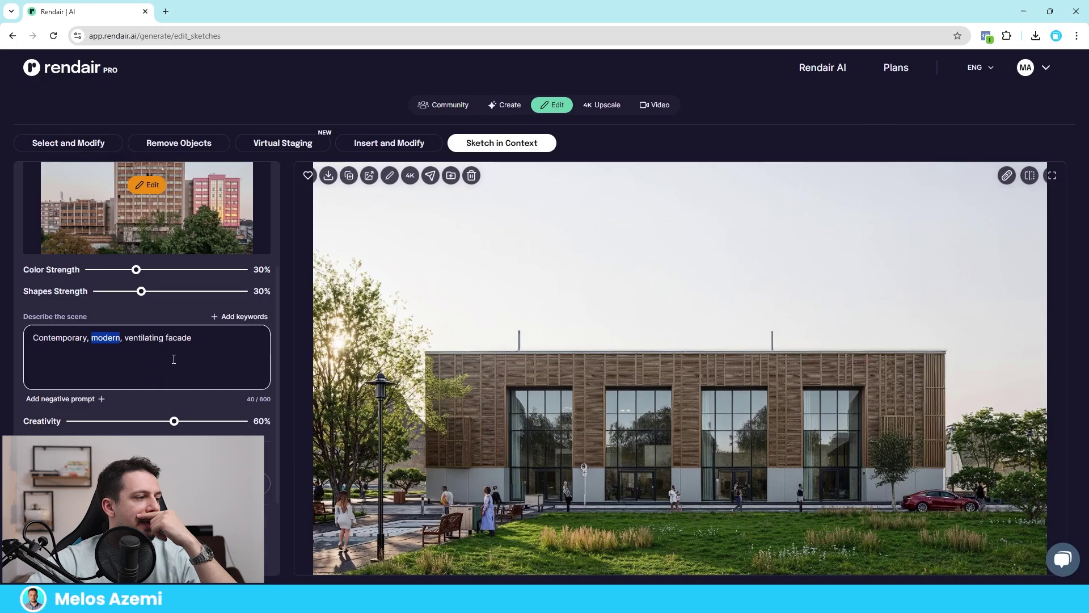
pyautogui.tripleClick(110, 345)
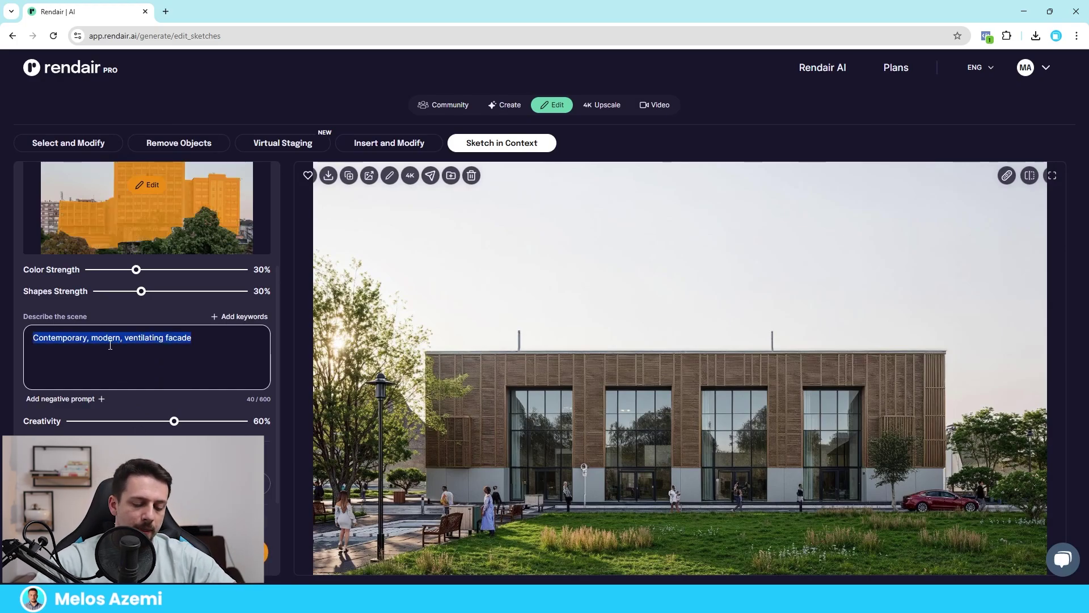
pyautogui.write('Turn this into')
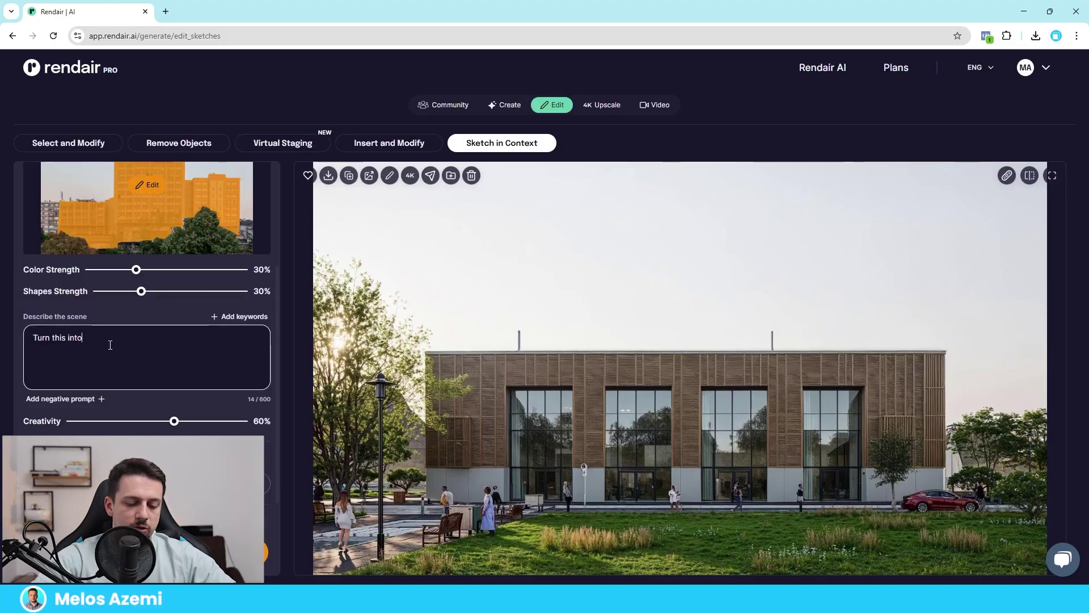
pyautogui.write(' a contemporary ')
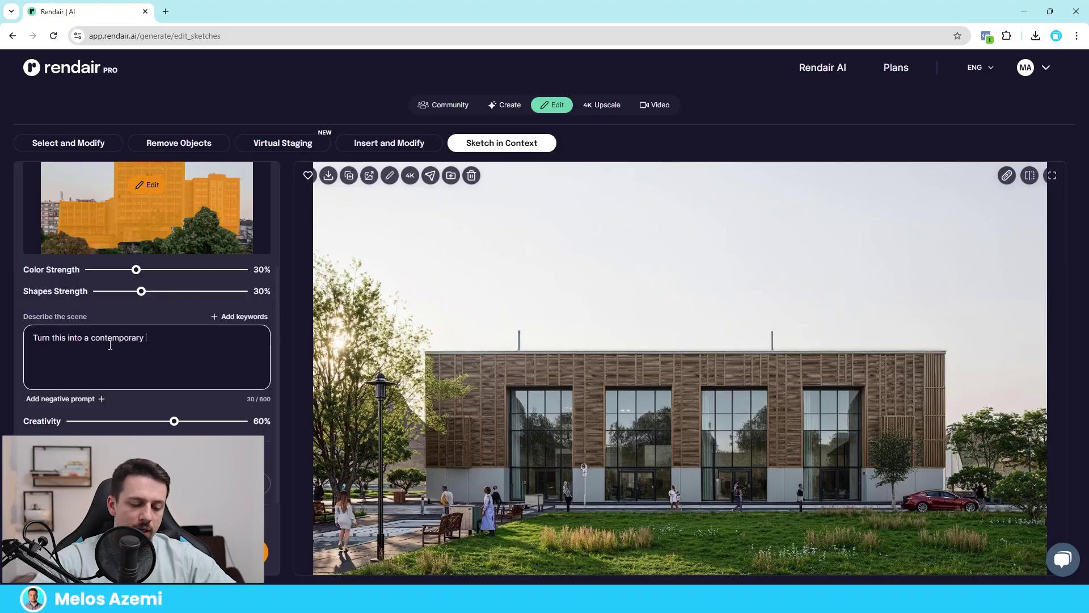
pyautogui.write('design with sustain')
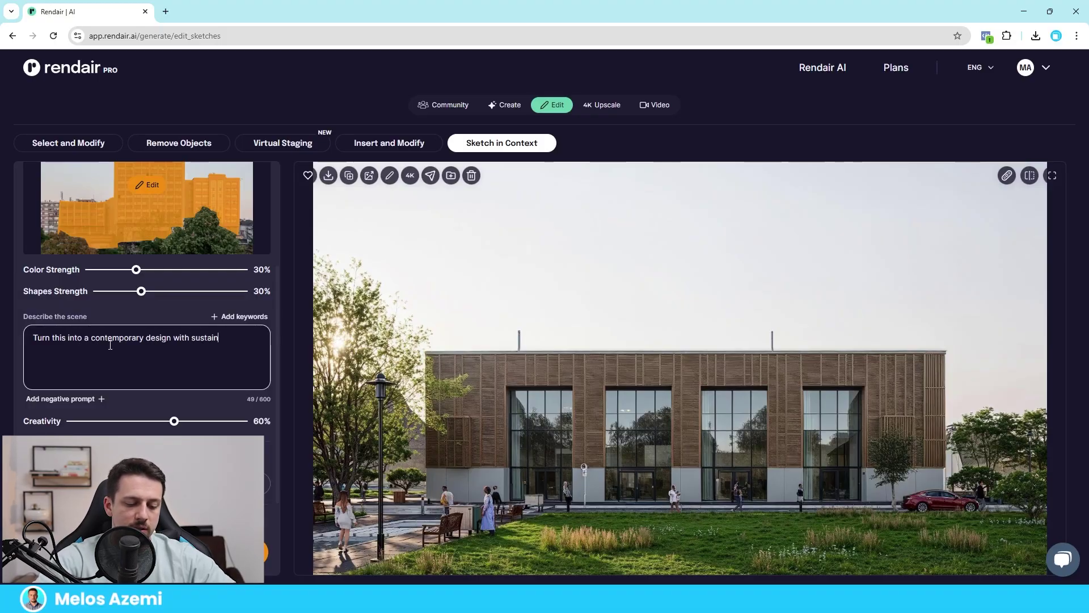
pyautogui.write('able materials and')
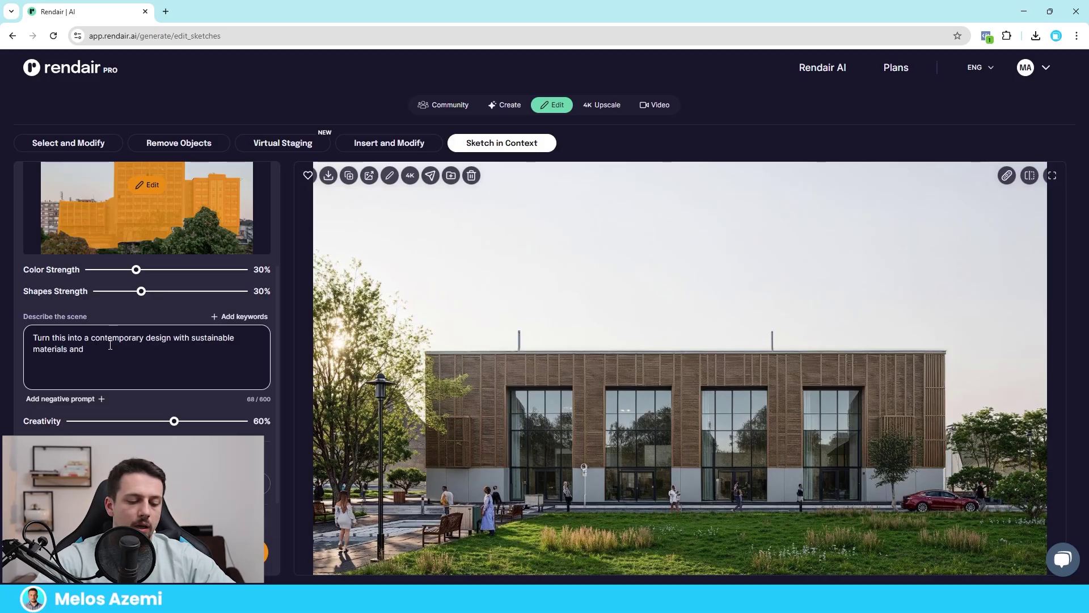
pyautogui.write(' make it a ')
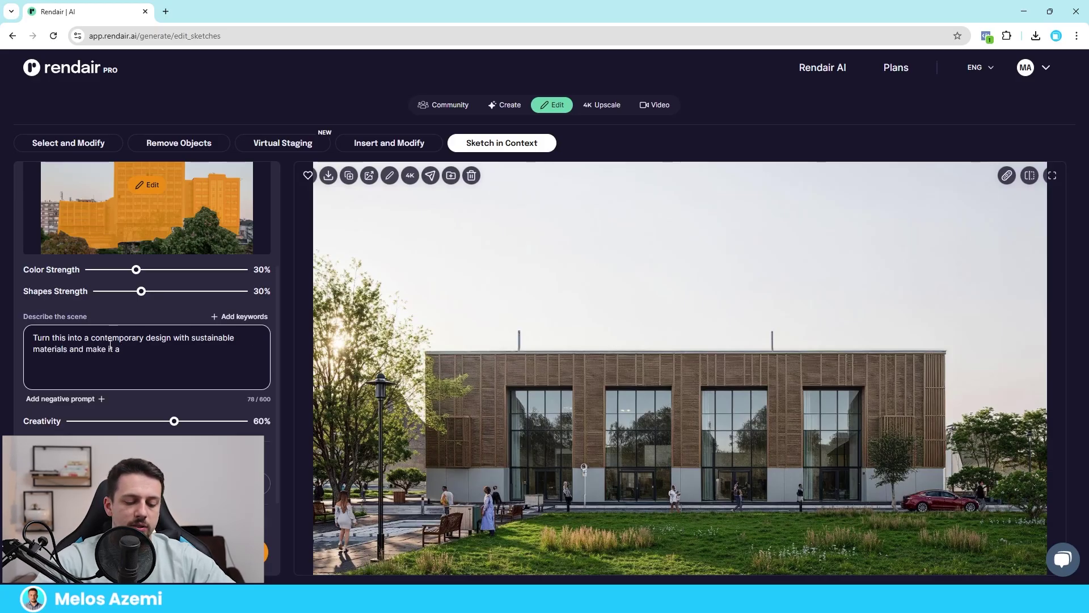
pyautogui.write('sunset scene')
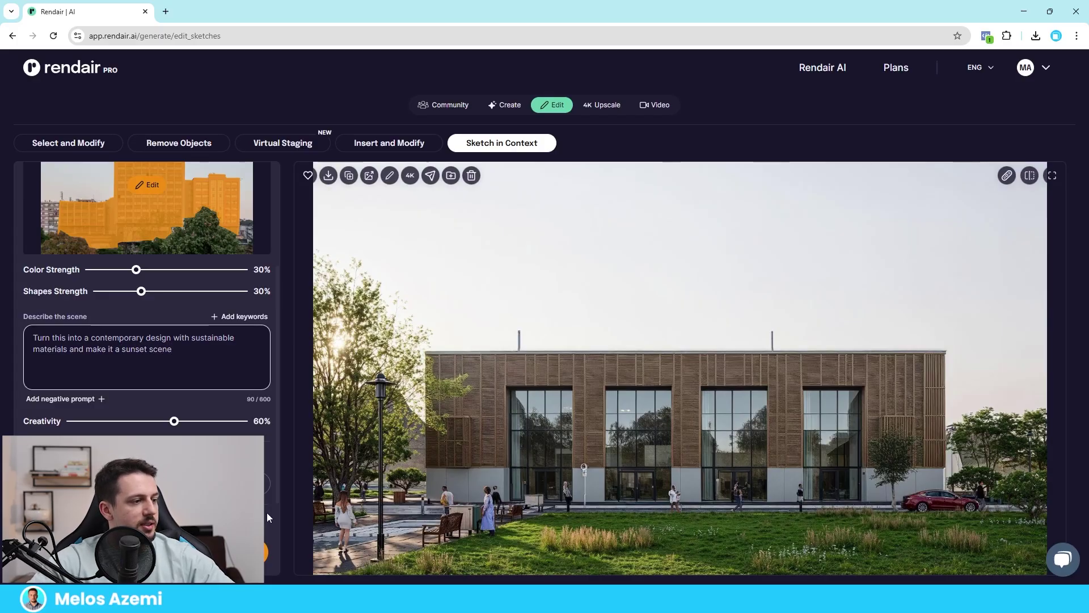
pyautogui.click(264, 551)
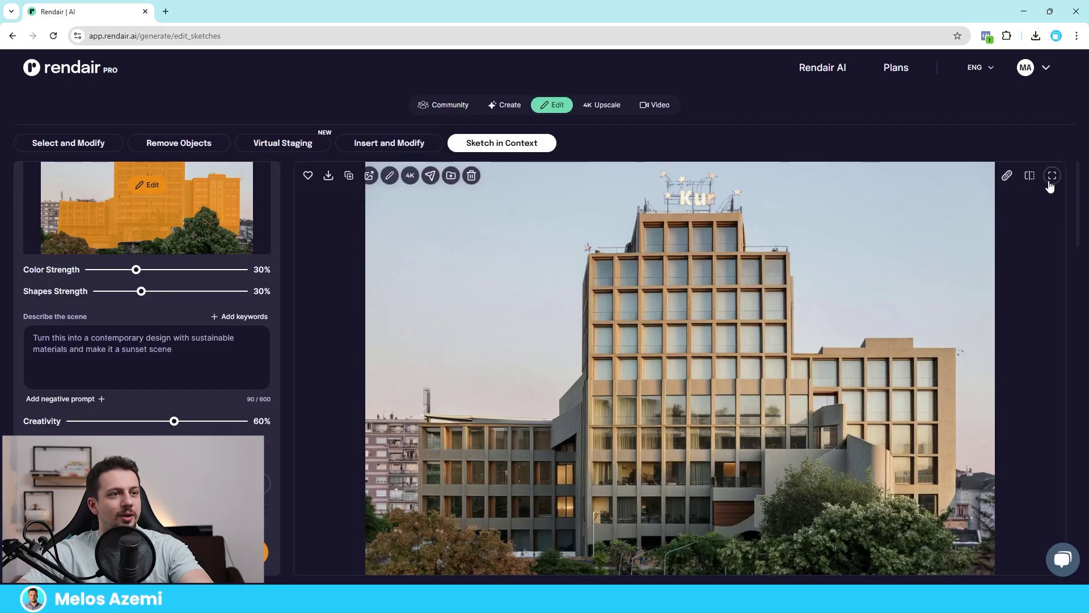
# Browse the hotel variations and compare the wood-clad one with the masked original
pyautogui.click(1051, 177)
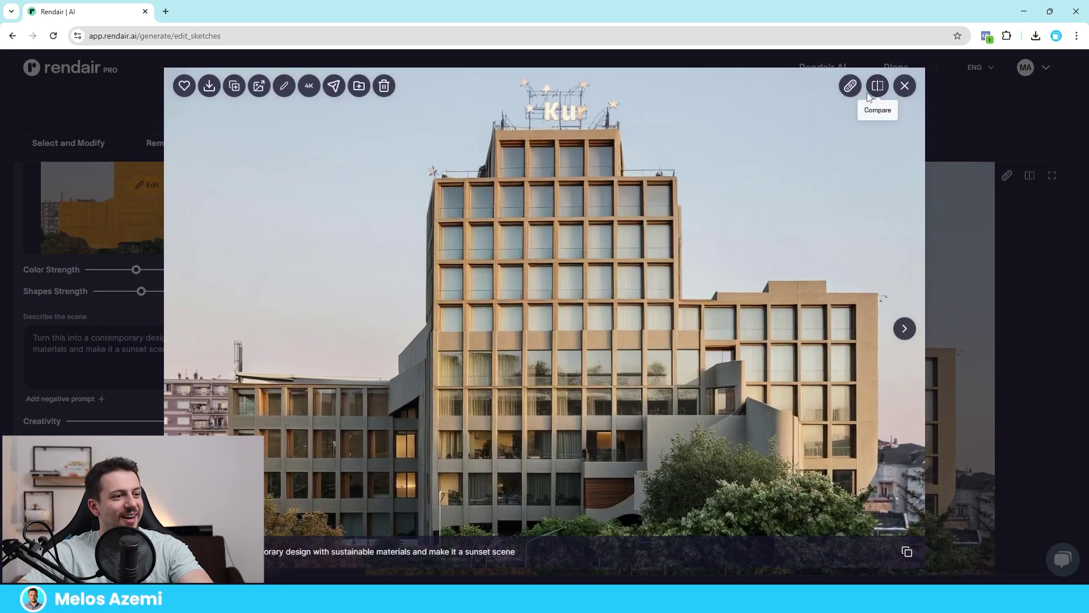
pyautogui.click(904, 328)
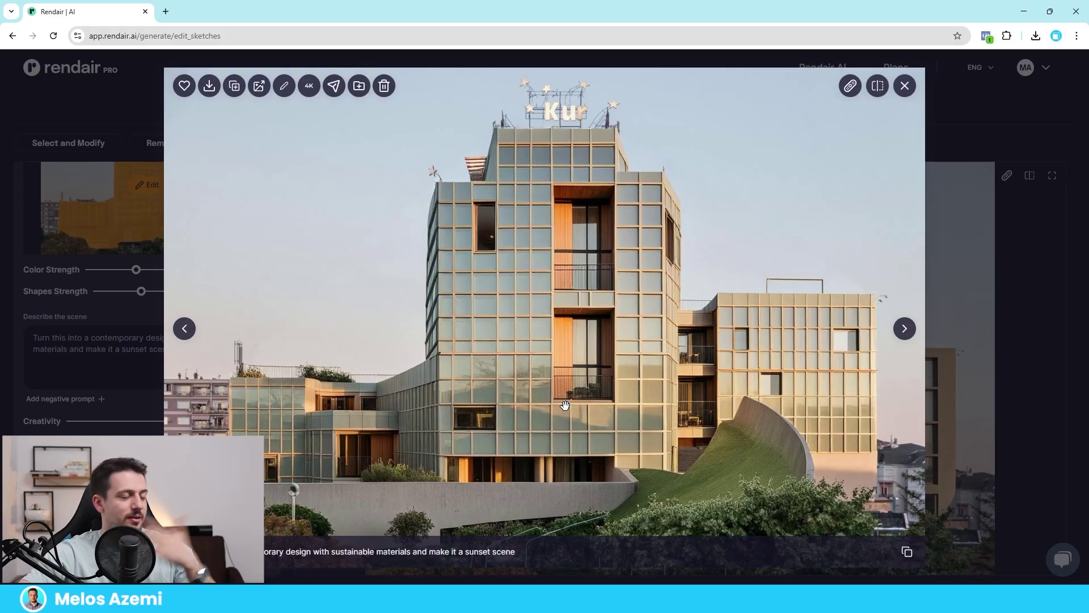
pyautogui.click(902, 330)
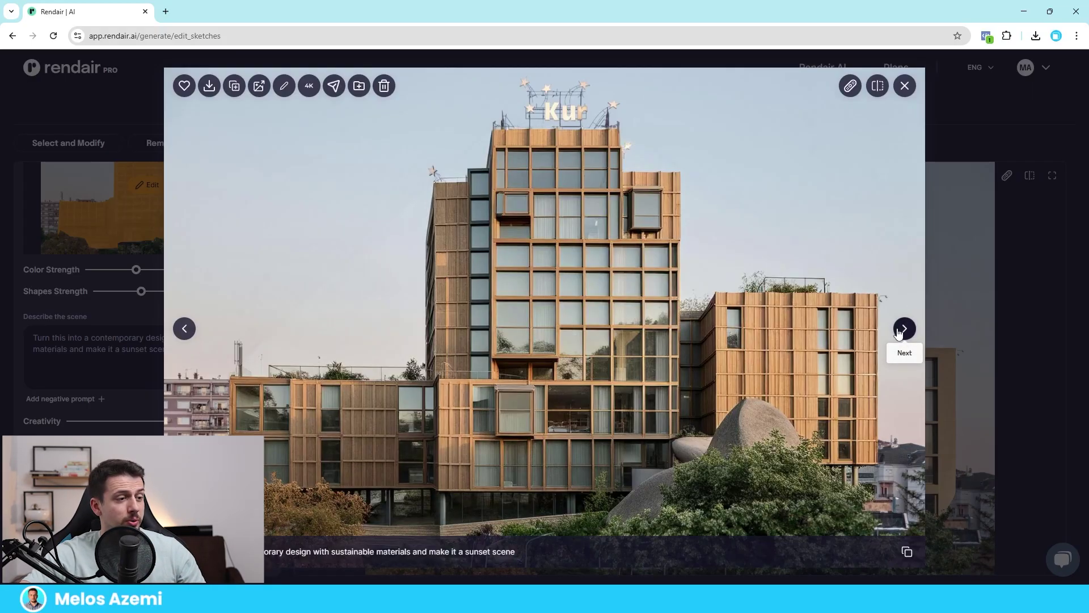
pyautogui.click(878, 85)
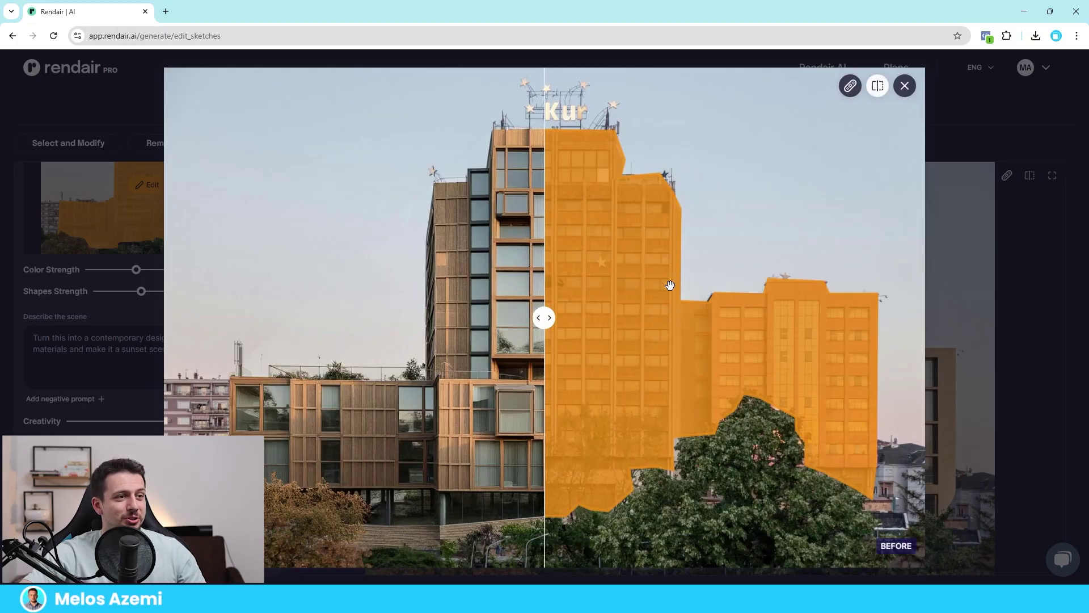
pyautogui.moveTo(559, 323); pyautogui.dragTo(163, 316)
pyautogui.click(942, 316)
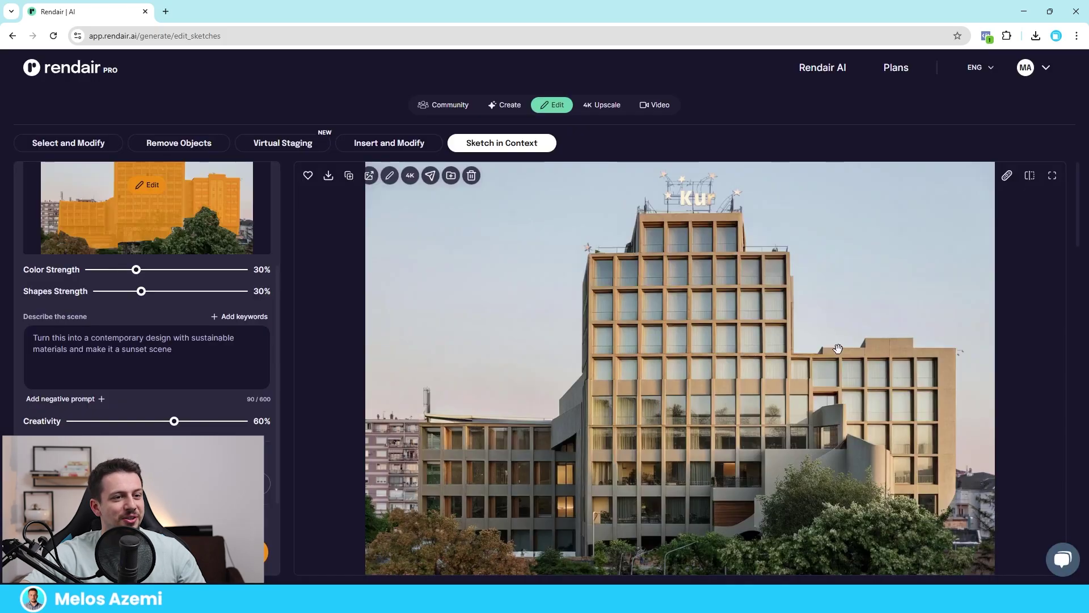
# Show the beige gridded-facade variation in the main preview
pyautogui.scroll(-6, 943, 316)
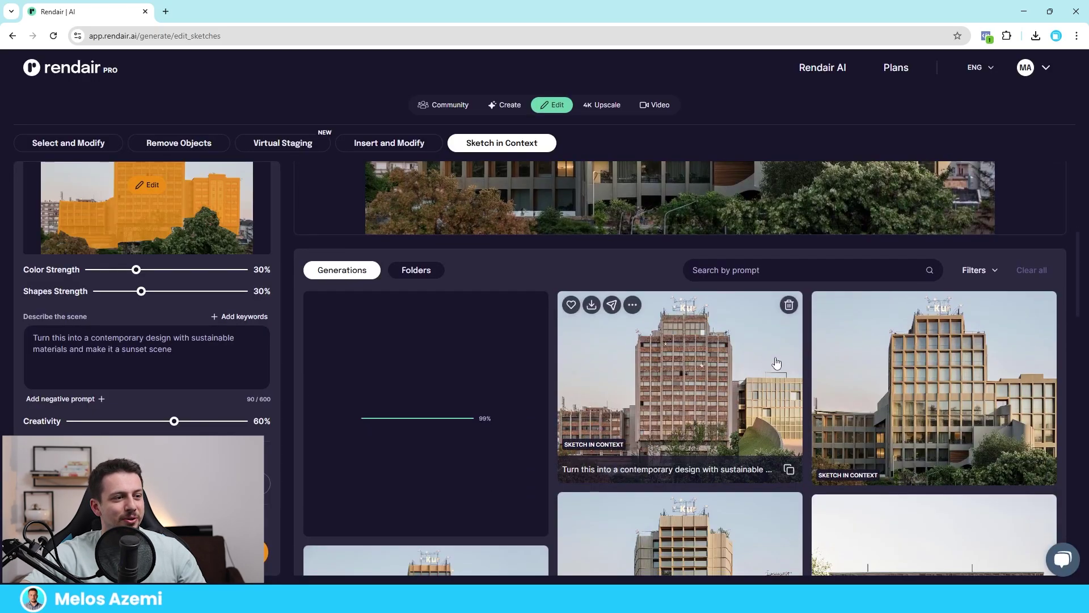
pyautogui.scroll(-1, 423, 462)
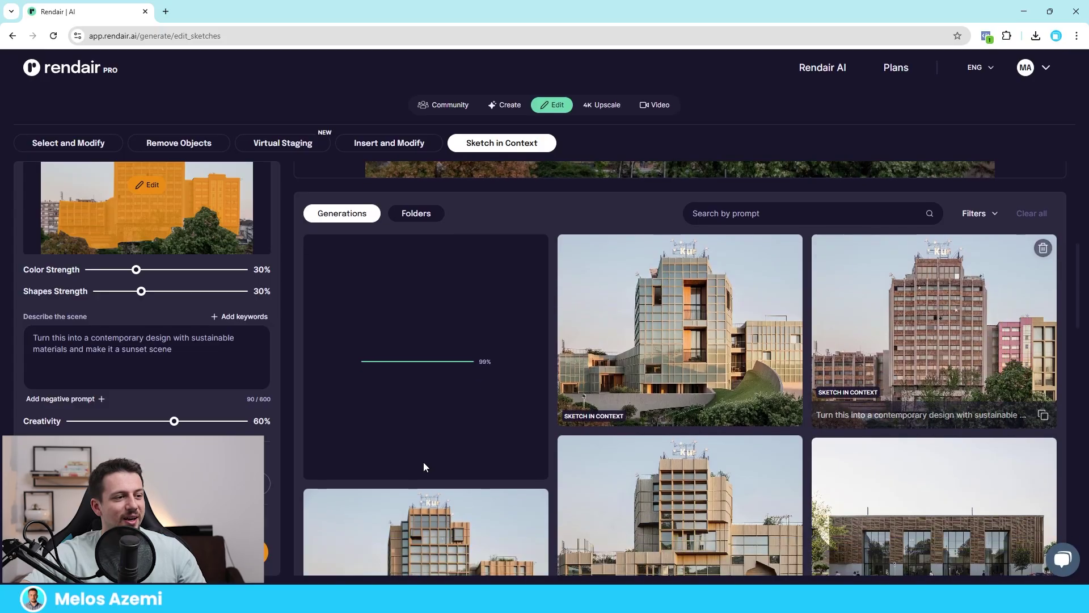
pyautogui.click(450, 507)
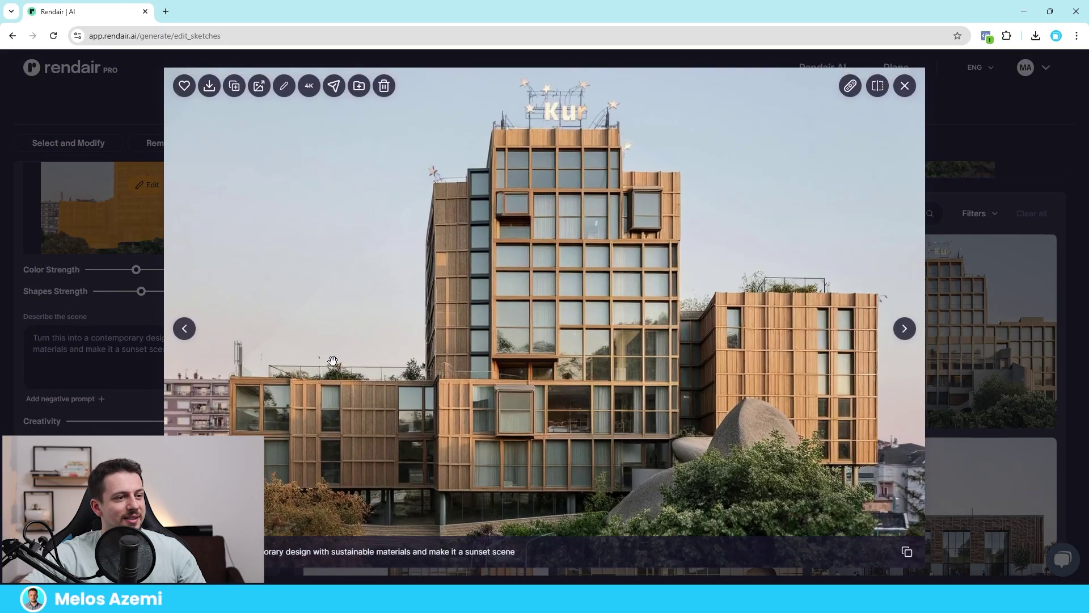
pyautogui.click(180, 334)
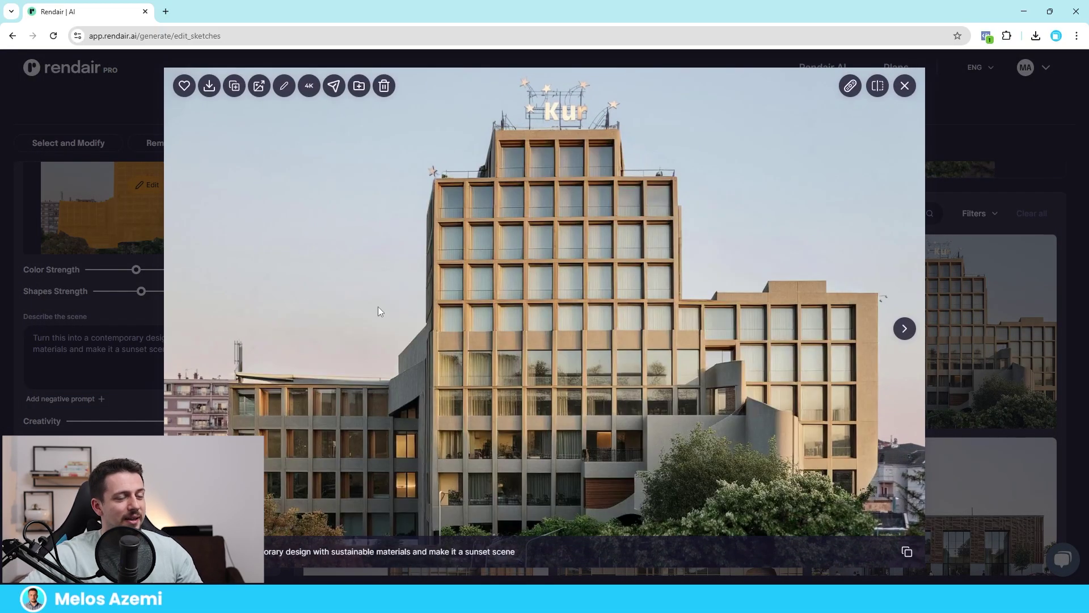
pyautogui.click(1011, 186)
pyautogui.click(781, 360)
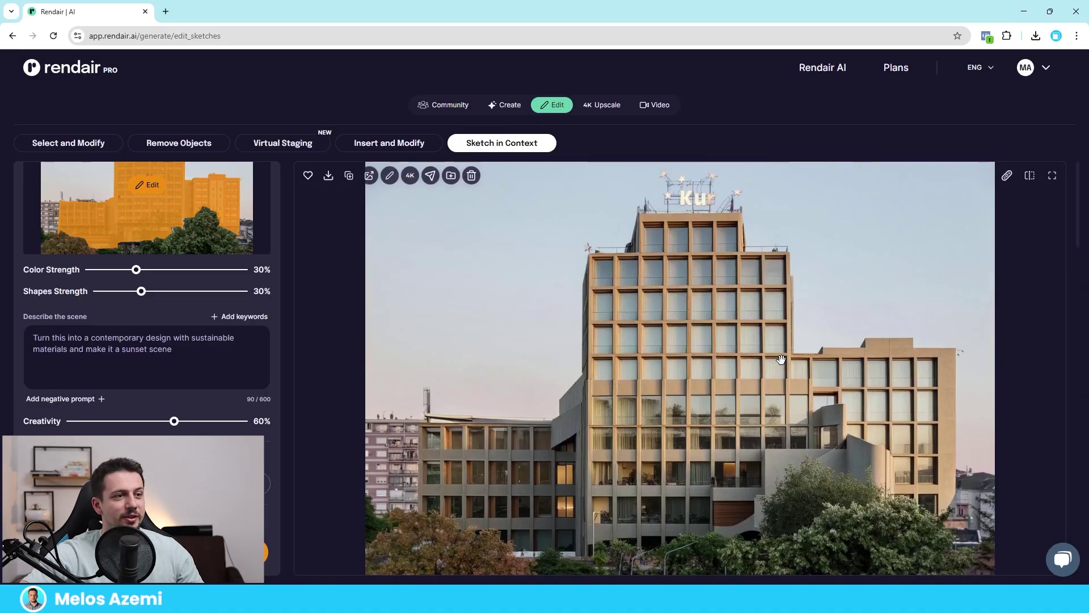
# Load the enhance.jpeg interior render into 4K Upscale
pyautogui.click(602, 106)
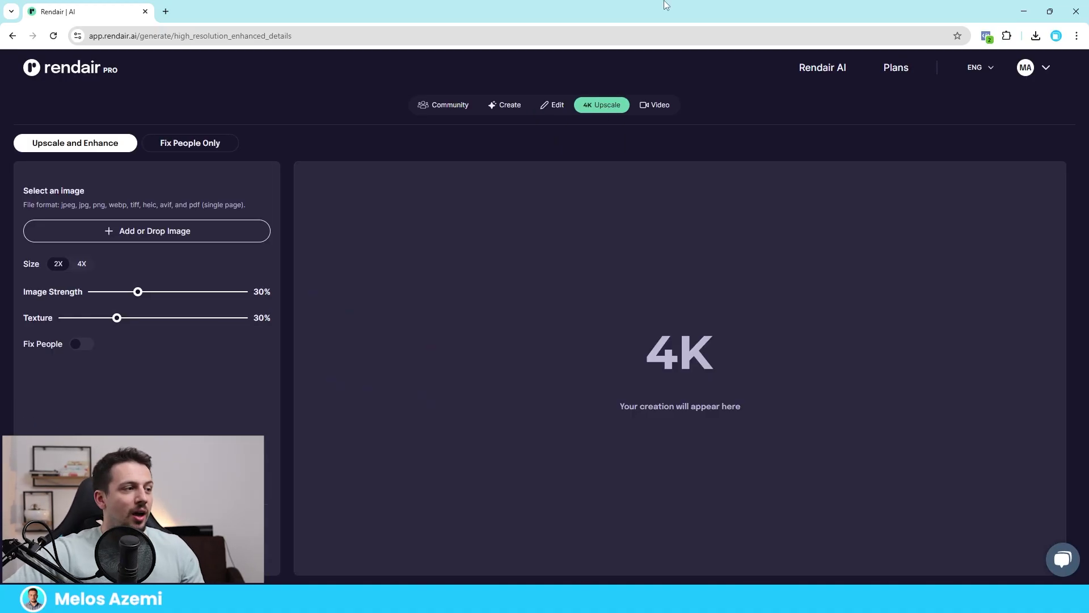
pyautogui.click(190, 233)
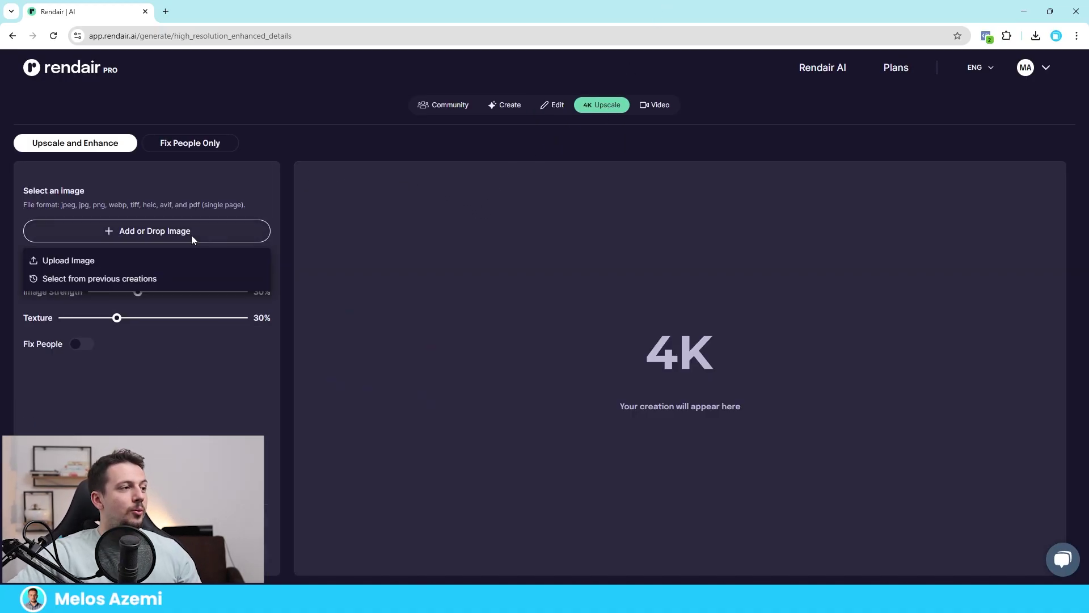
pyautogui.click(154, 261)
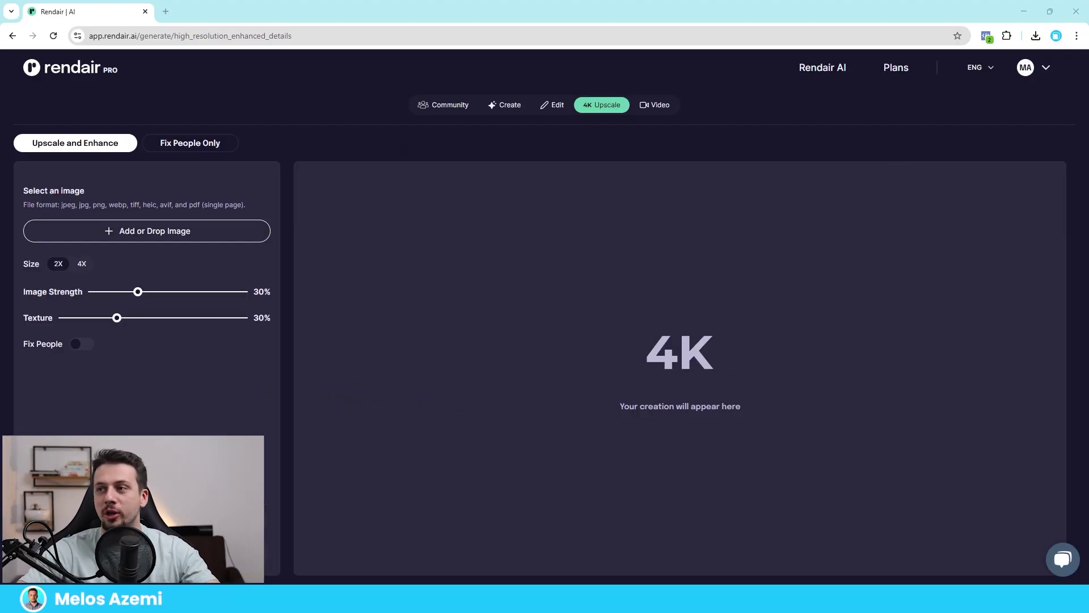
pyautogui.press('Return')
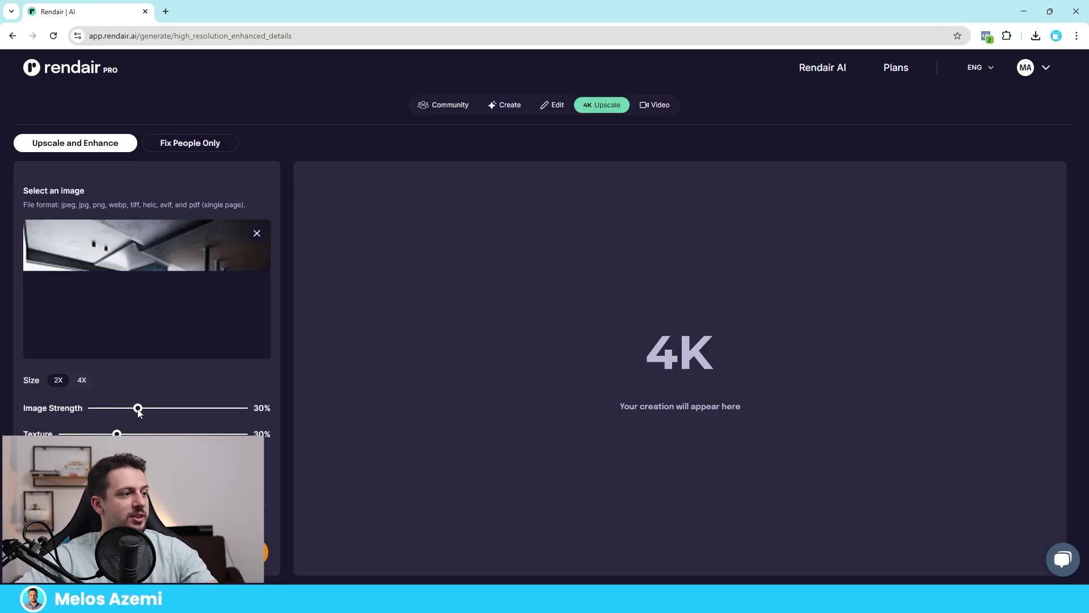
# Upscale the living-room render with Image Strength 60% and Texture 42%
pyautogui.moveTo(138, 412); pyautogui.dragTo(183, 412)
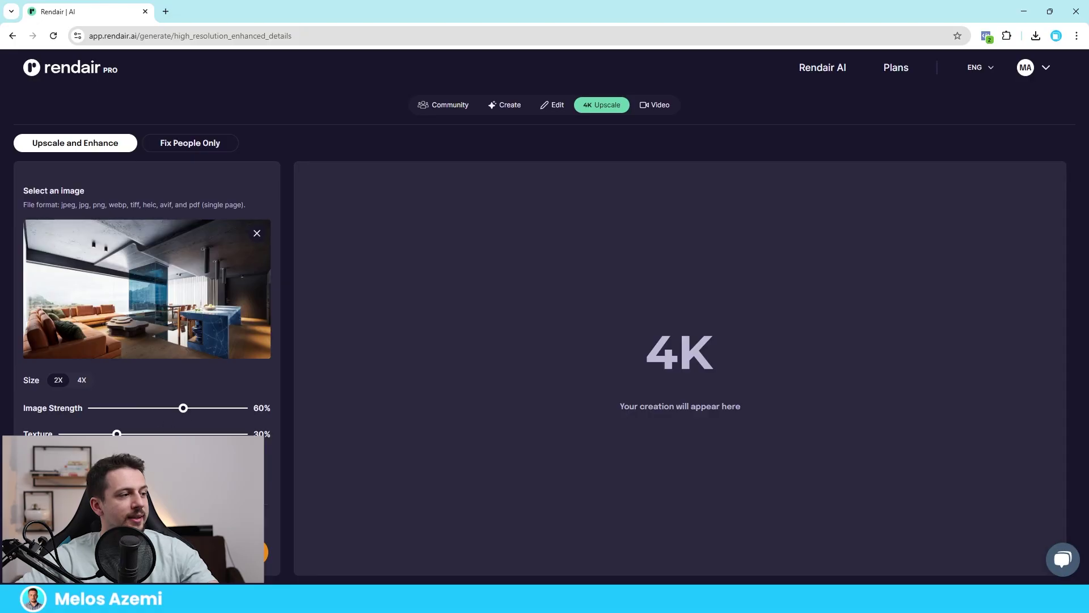
pyautogui.moveTo(117, 433); pyautogui.dragTo(139, 434)
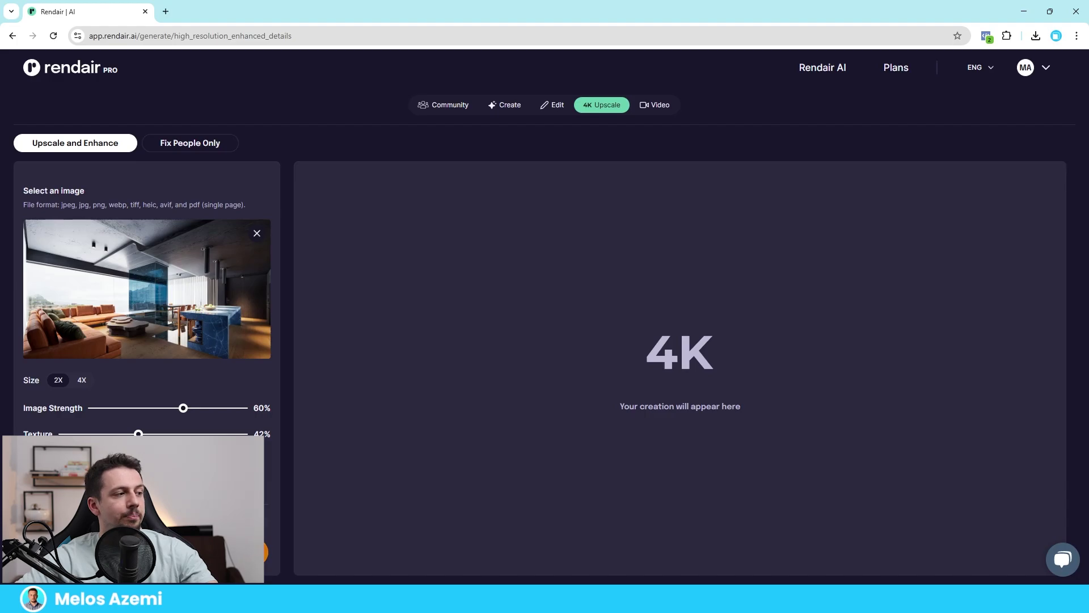
pyautogui.click(147, 552)
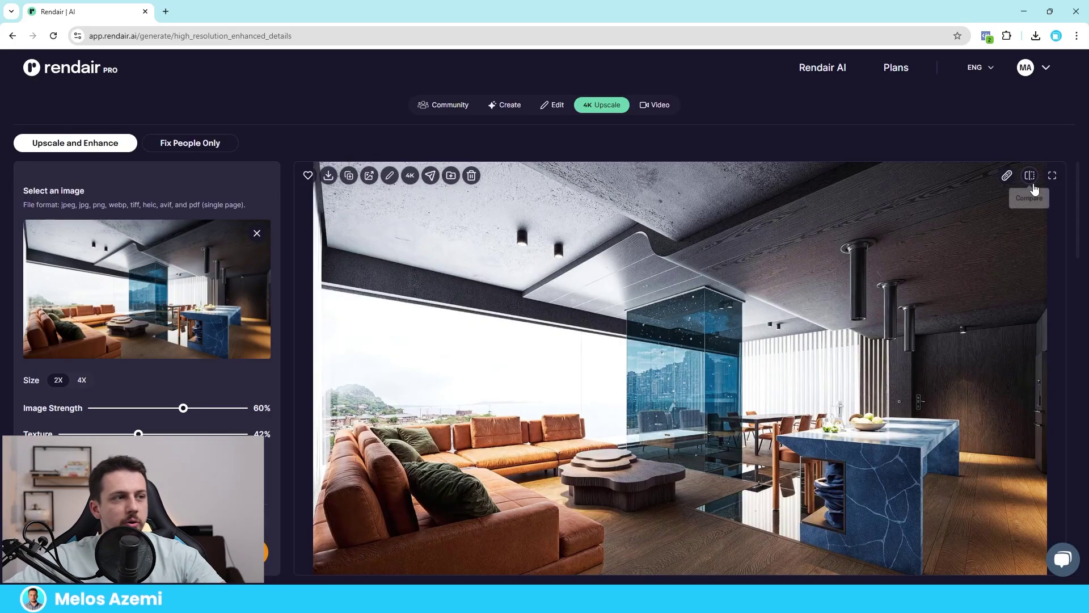
# Sweep the before/after divider across the upscaled living-room render, then view it enlarged full size
pyautogui.click(1029, 175)
pyautogui.moveTo(710, 339); pyautogui.dragTo(480, 442)
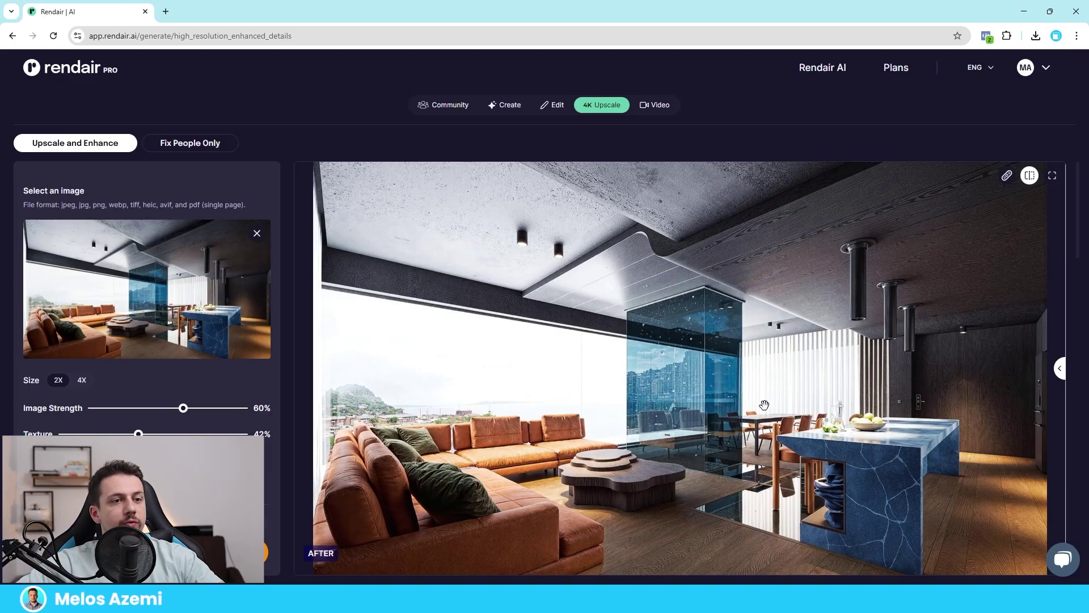
pyautogui.moveTo(1060, 370); pyautogui.dragTo(802, 369)
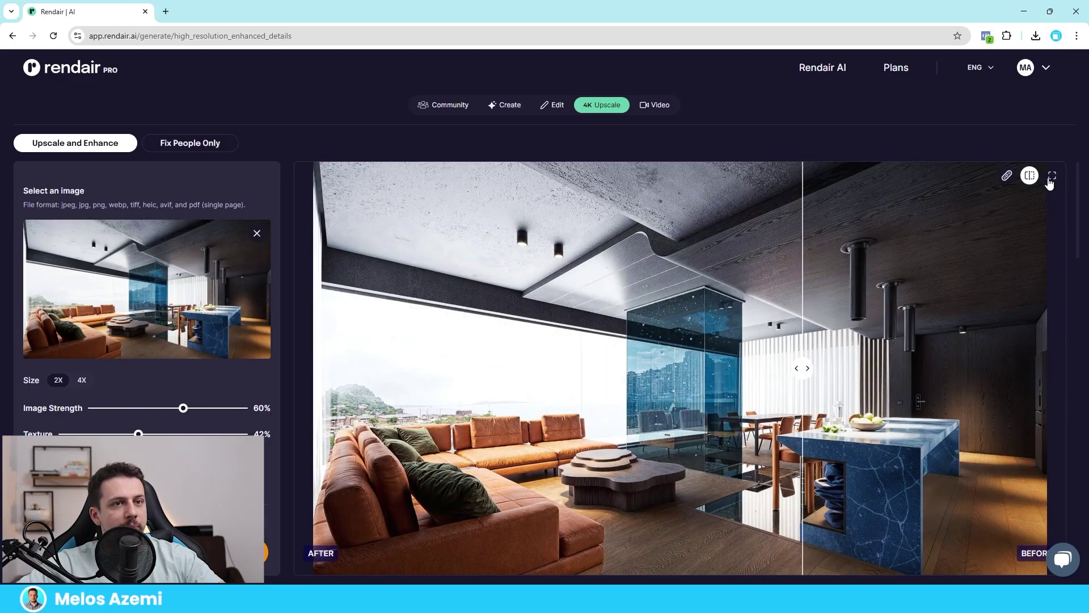
pyautogui.click(1052, 177)
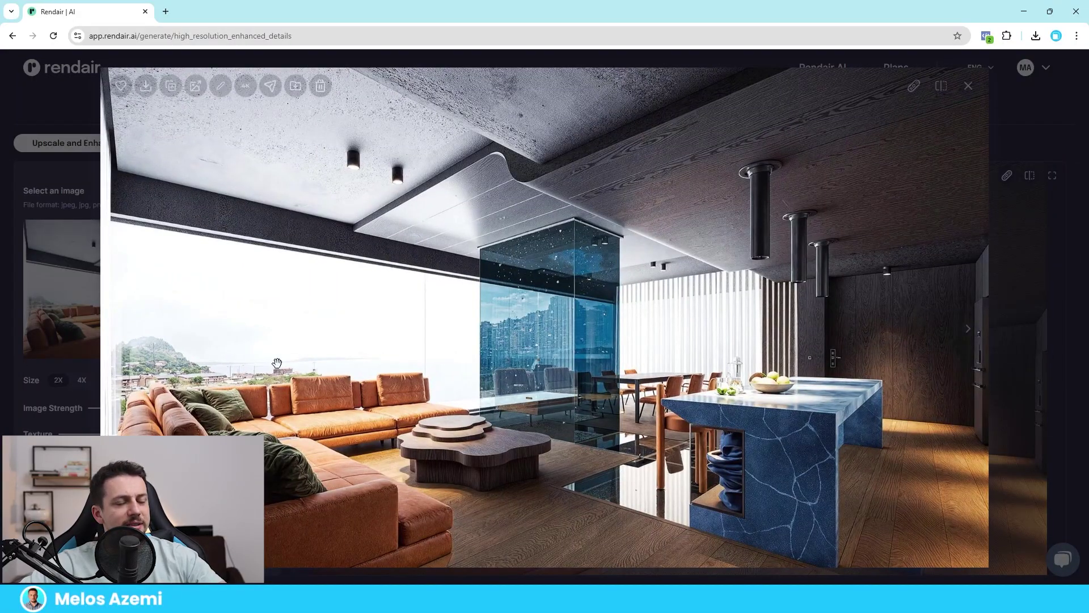